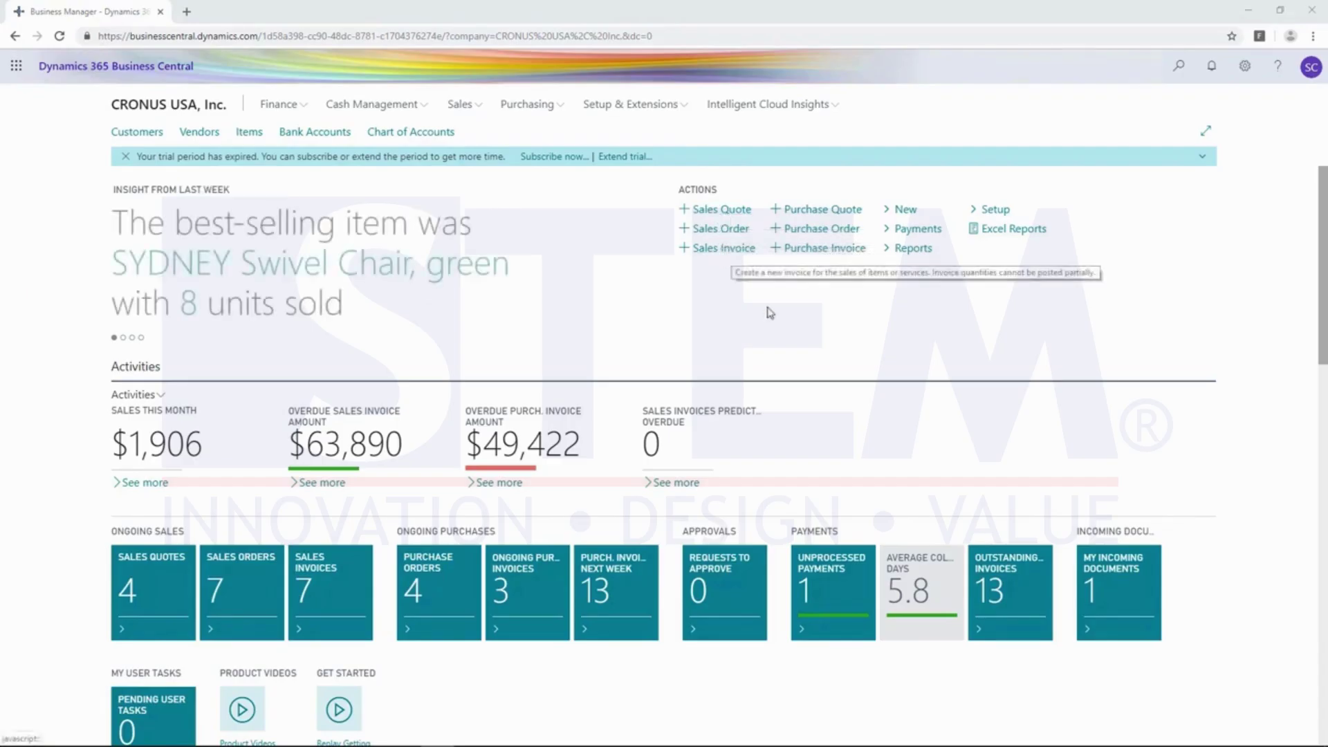
left_click(902, 209)
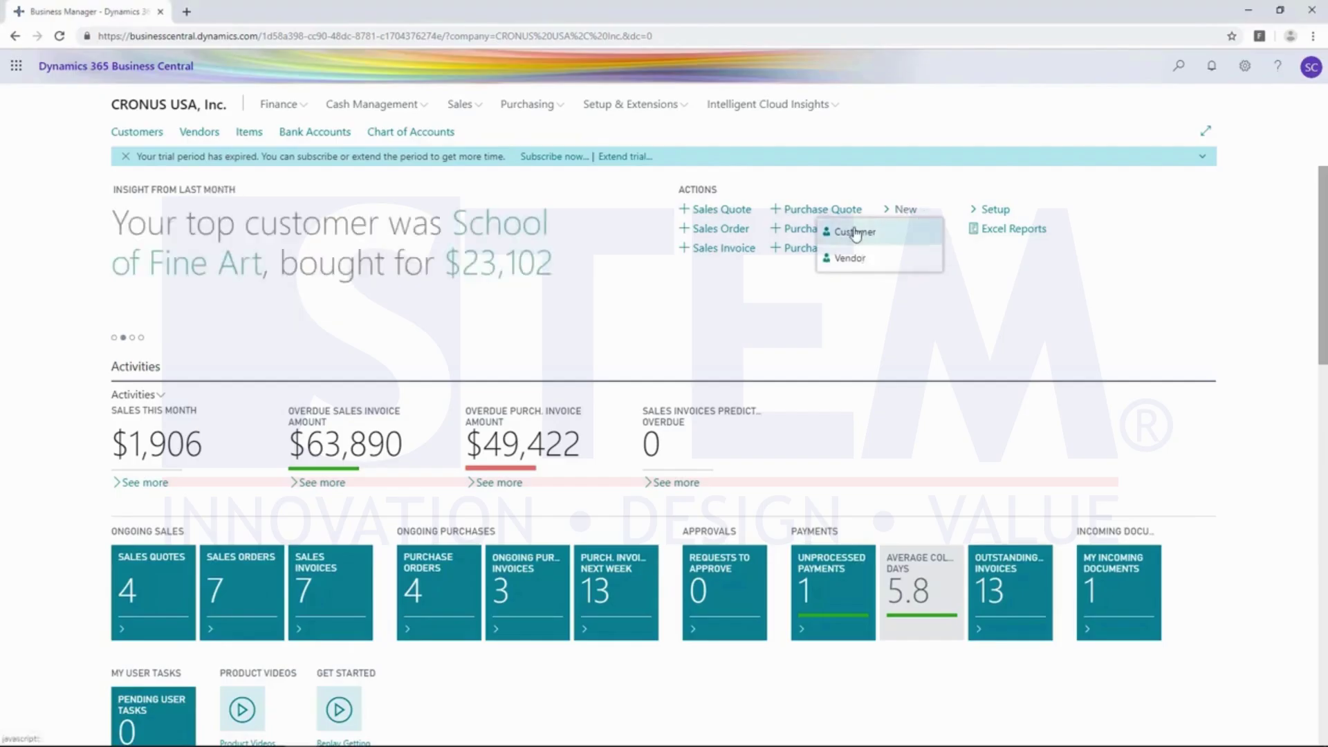
left_click(760, 328)
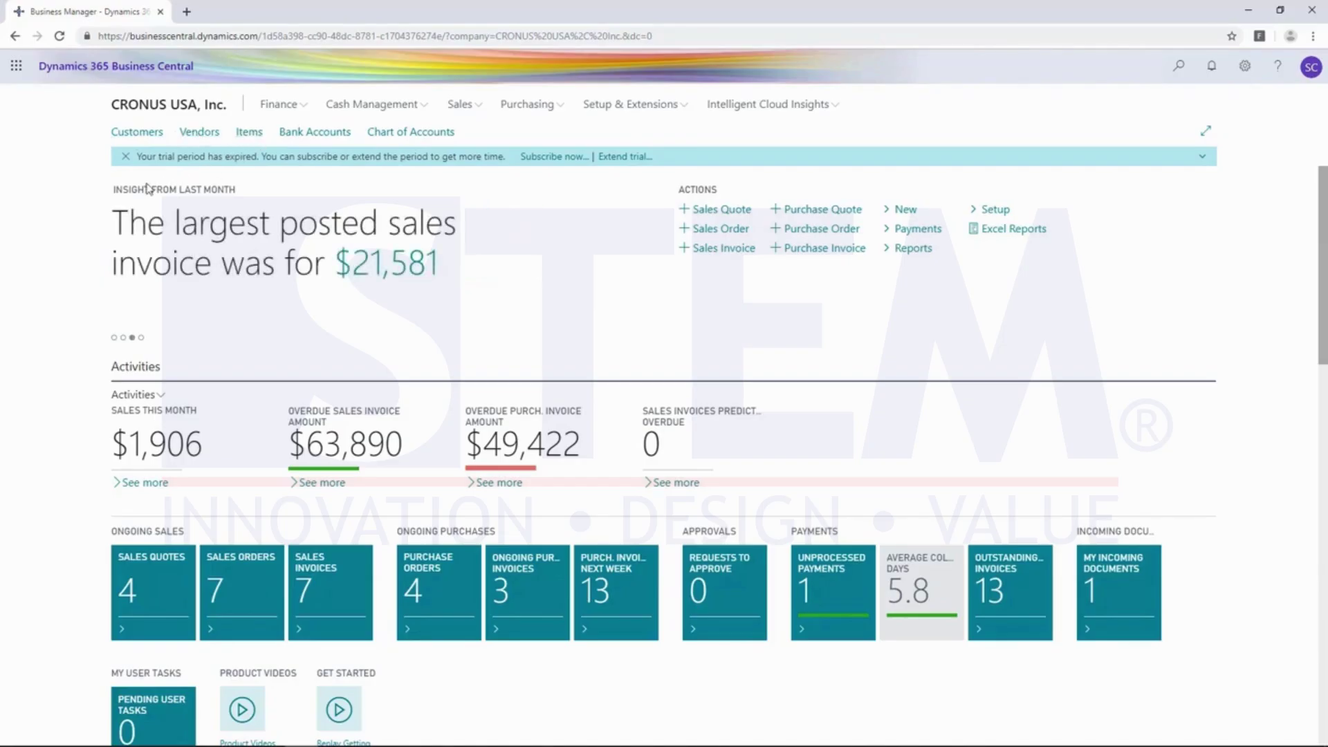
From the Adatum Corporation customer card, create a new customer using the Business-to-Business Customer (Bank) template.
left_click(127, 136)
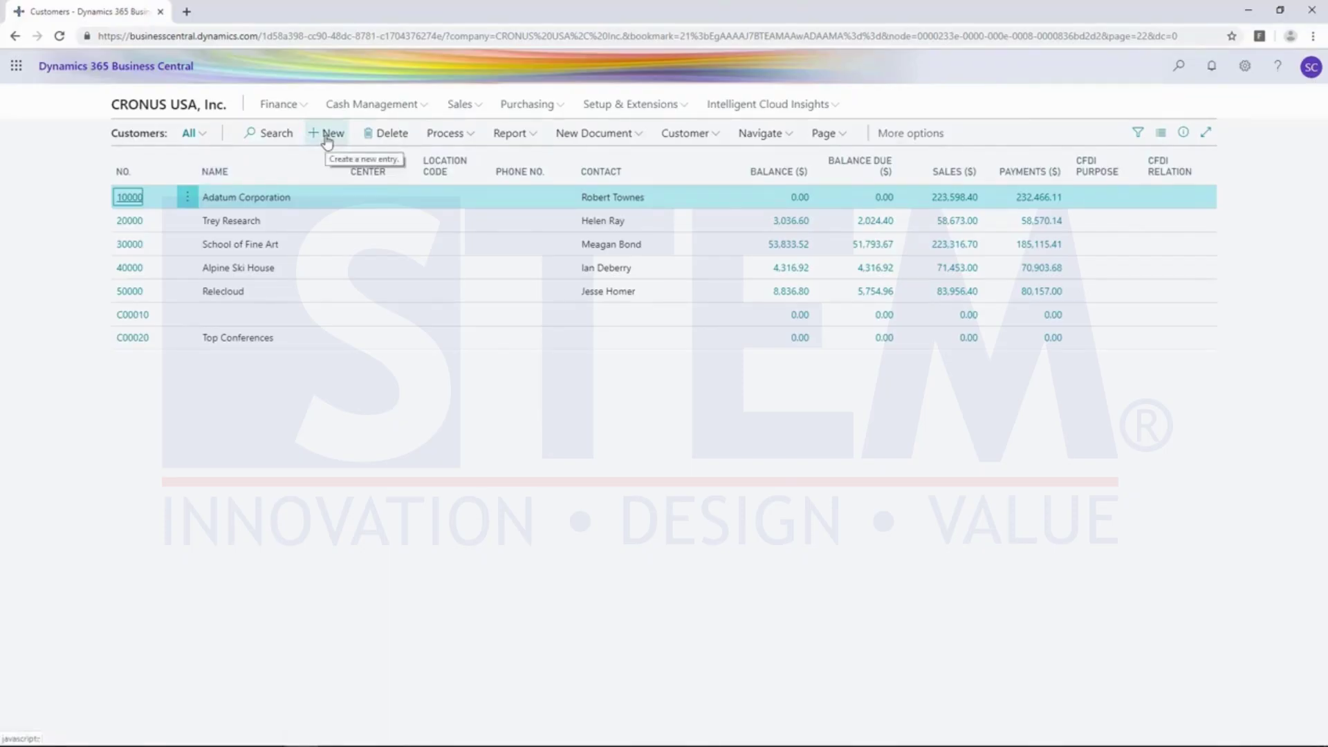
left_click(120, 200)
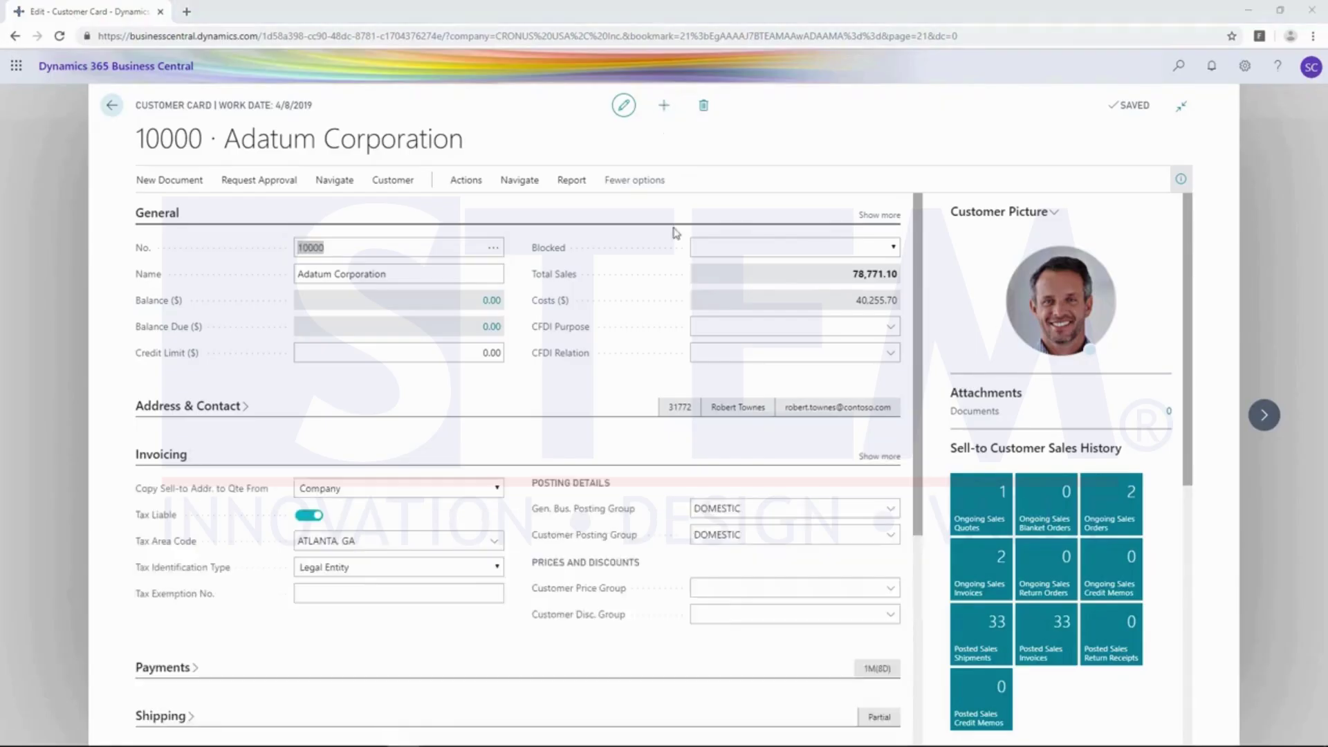
left_click(664, 109)
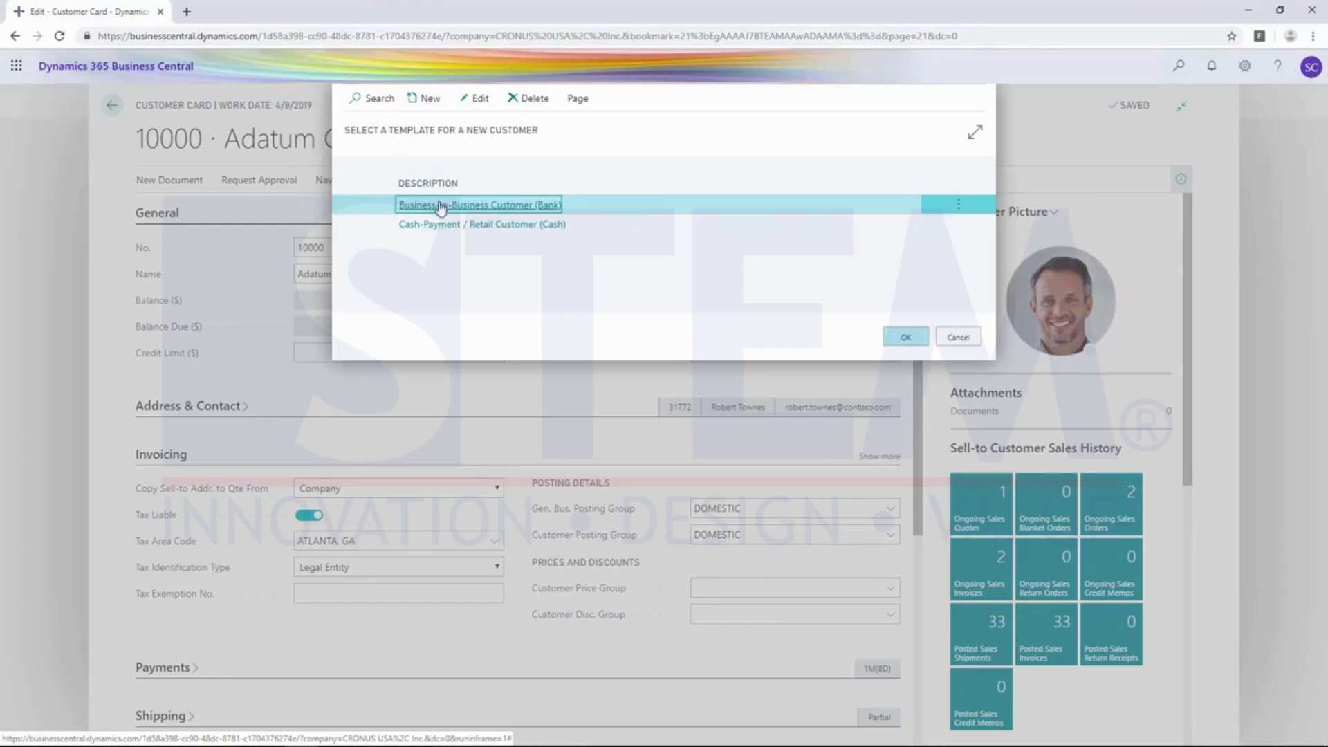
left_click(900, 337)
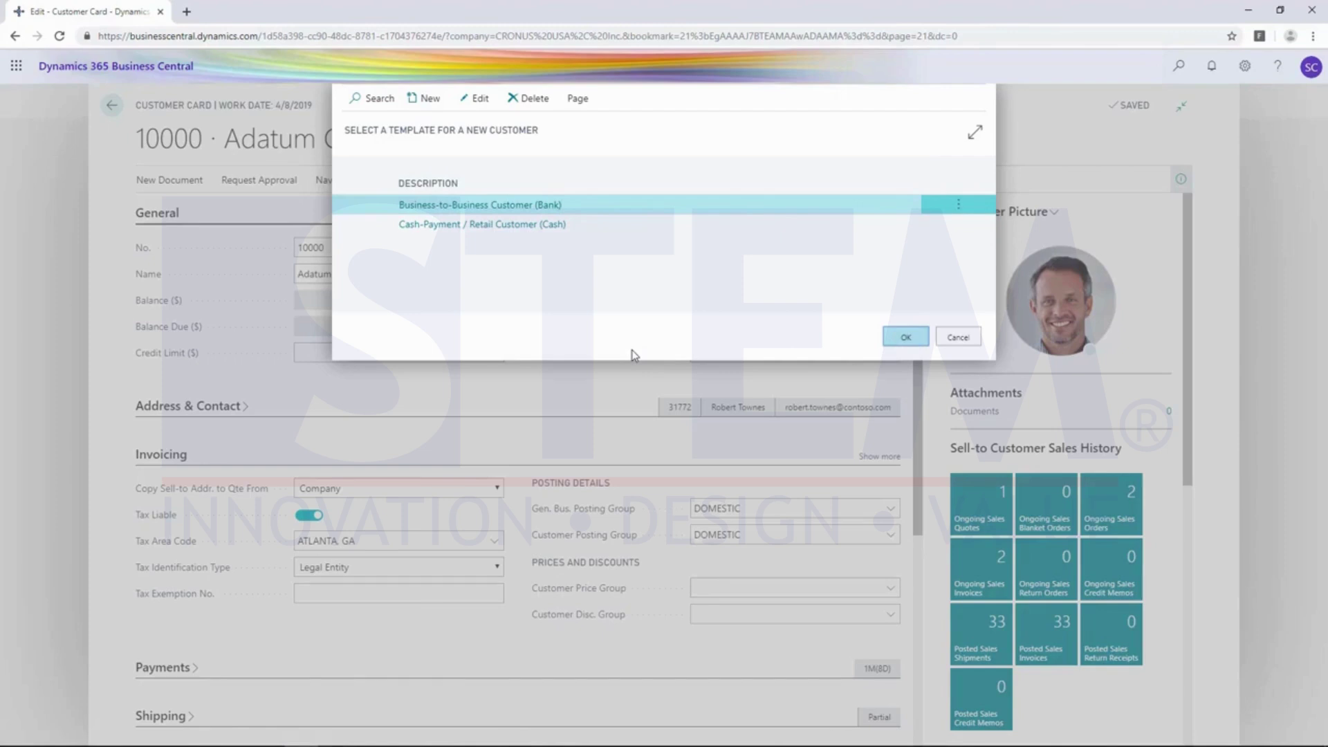
left_click(906, 338)
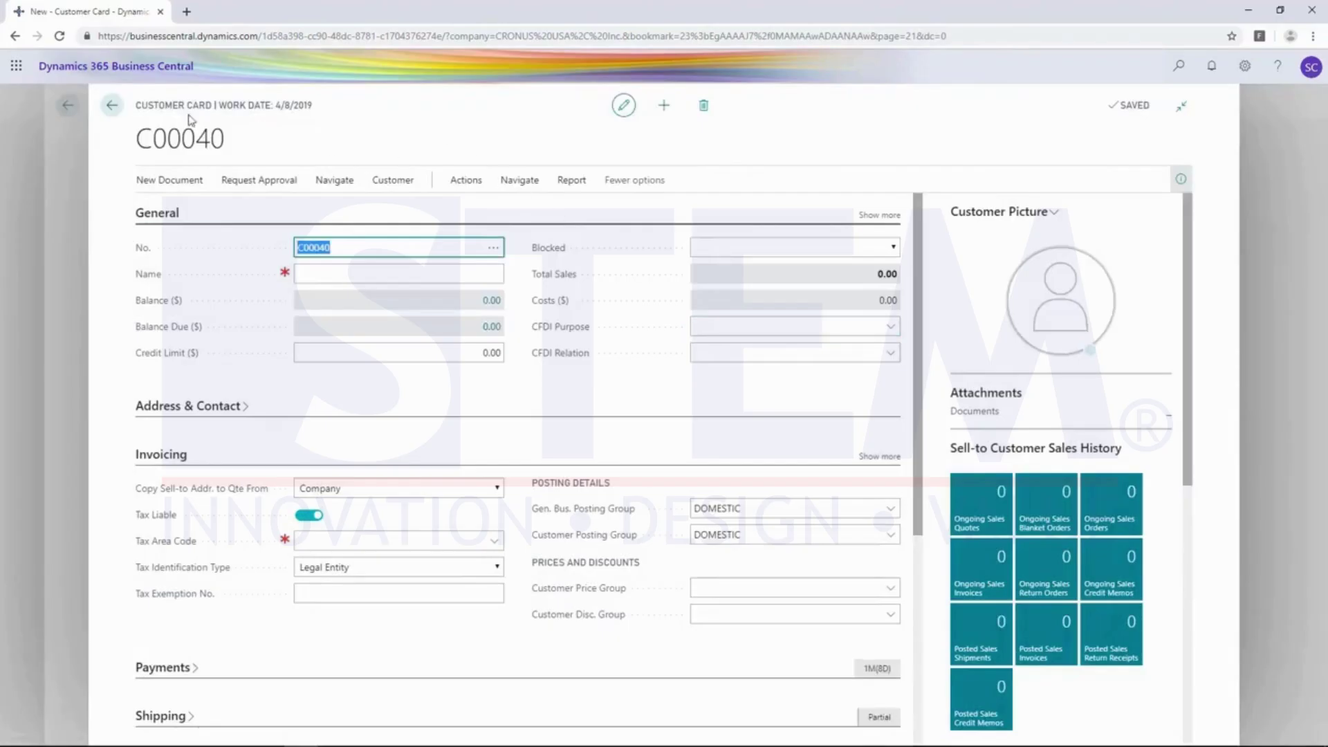
Name the new customer TestCustomer.
left_click(354, 246)
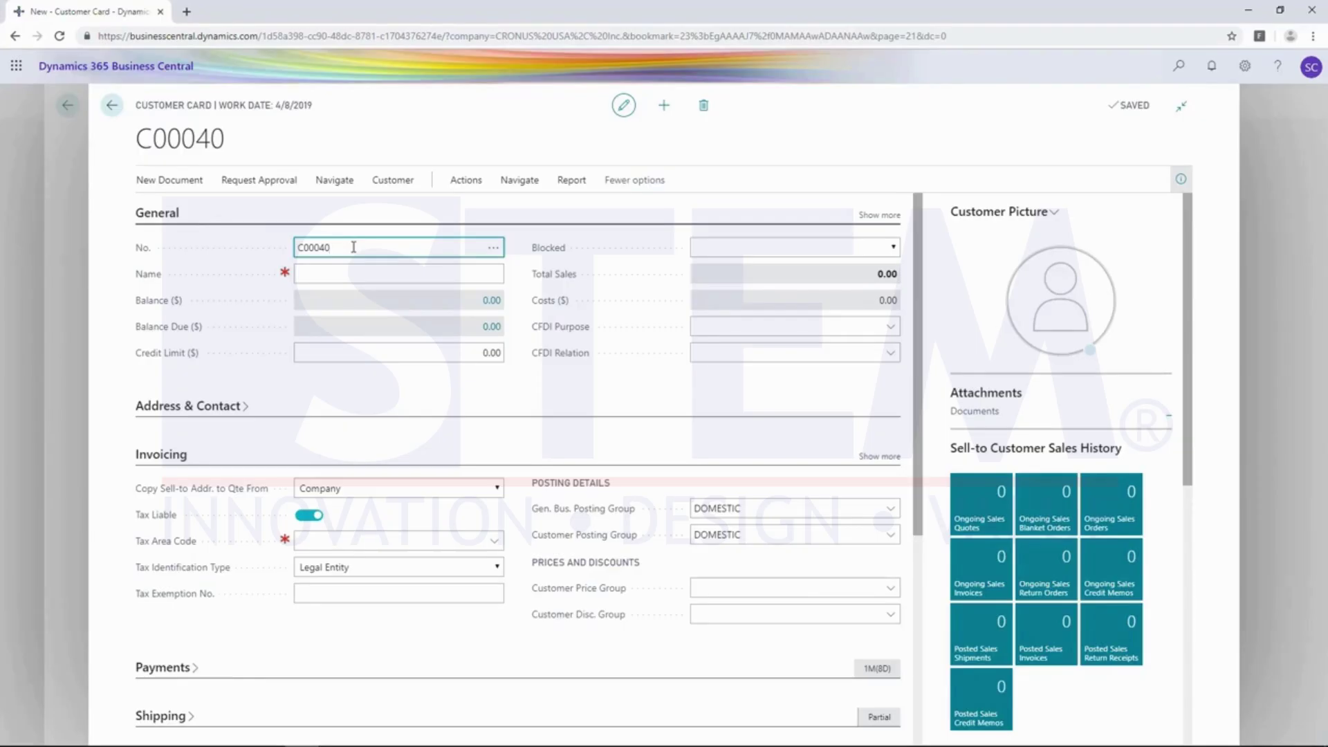
left_click(339, 275)
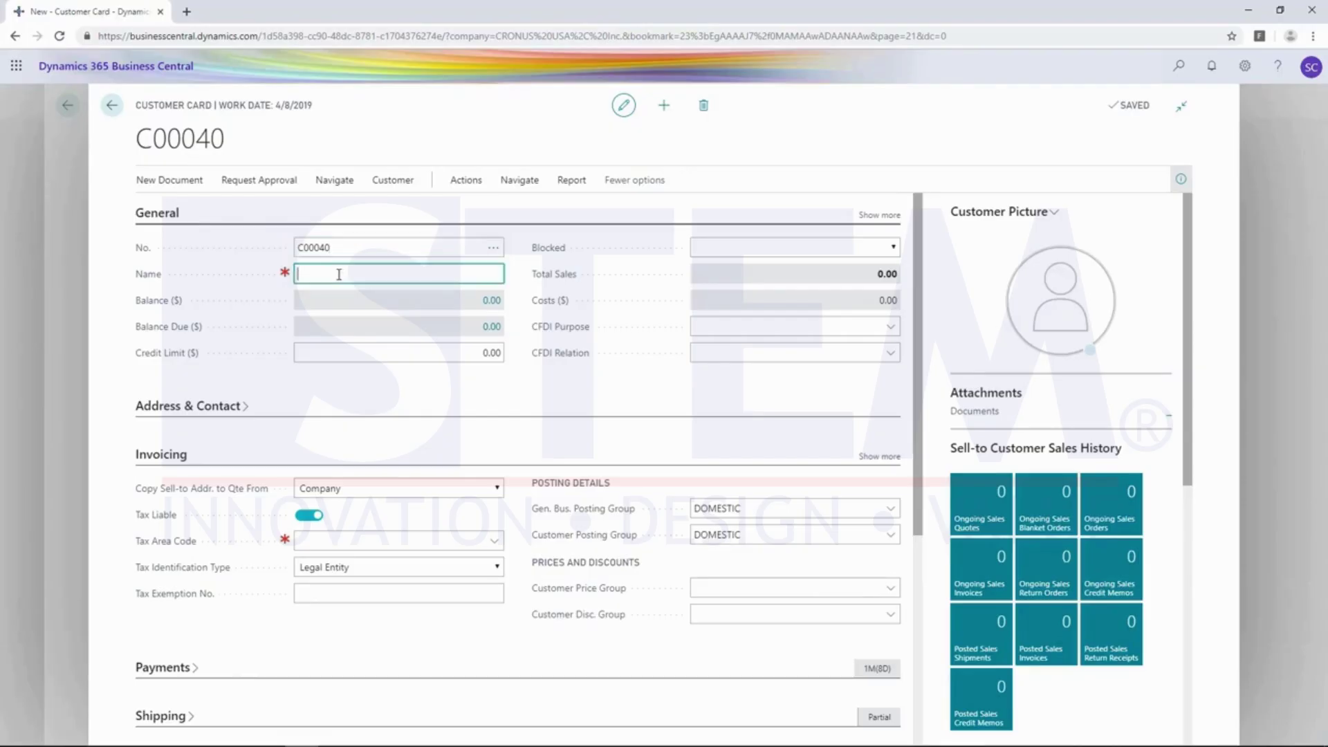
type("TestCustomer")
key("Tab")
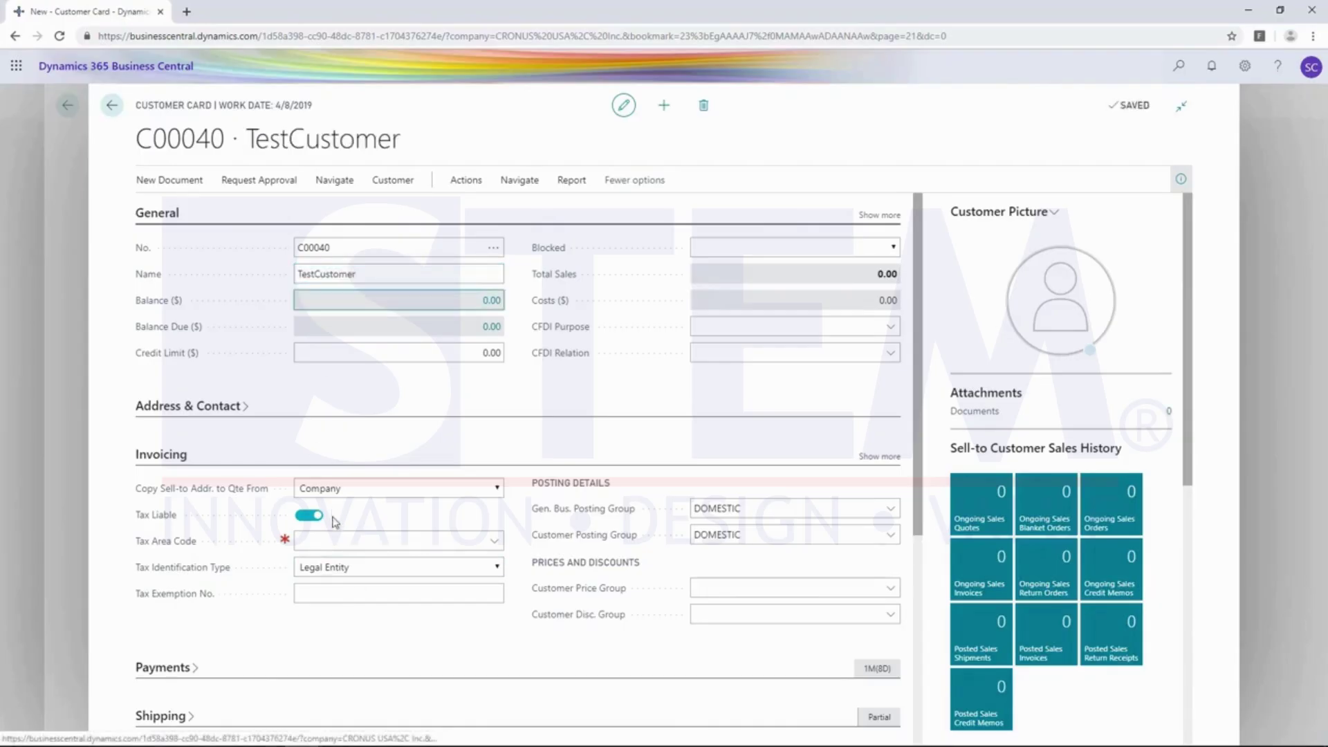
Set the new customer's tax area code to ATLANTA, GA and close the customer card.
mouse_move(286, 543)
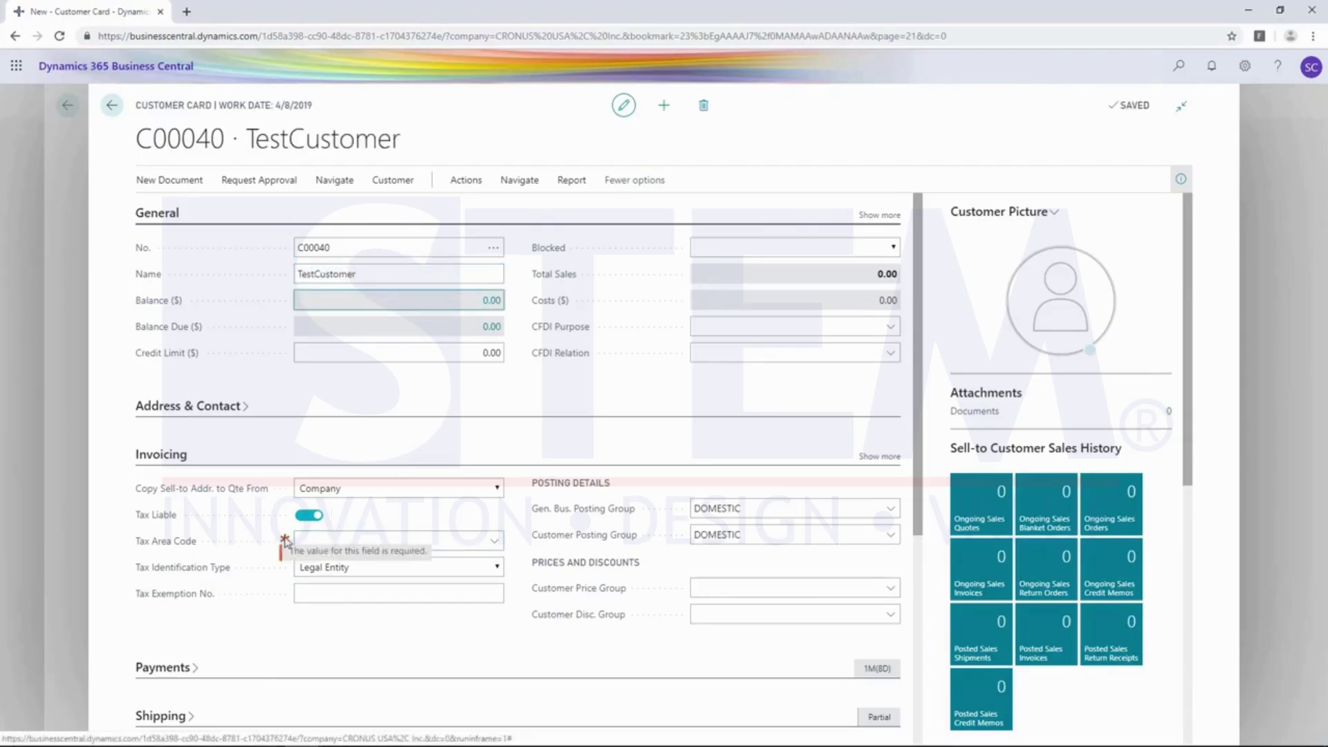
left_click(328, 540)
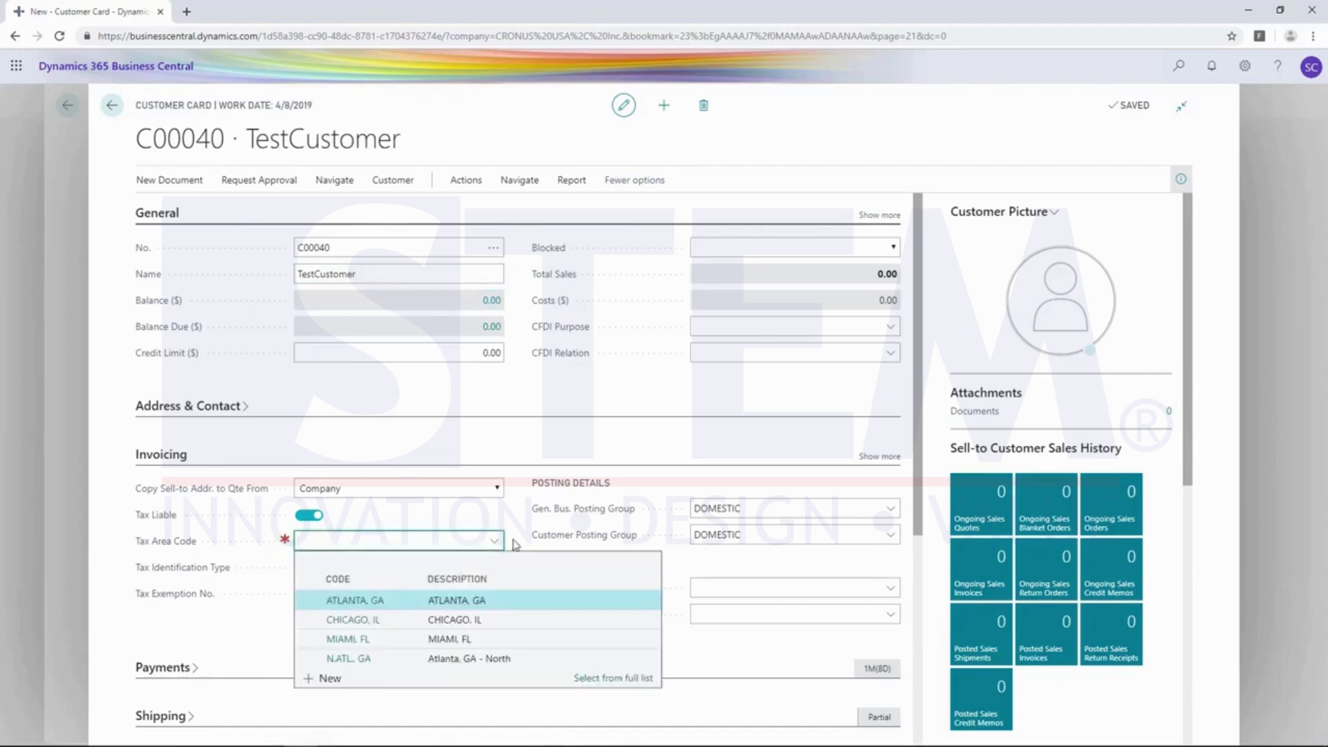
left_click(396, 600)
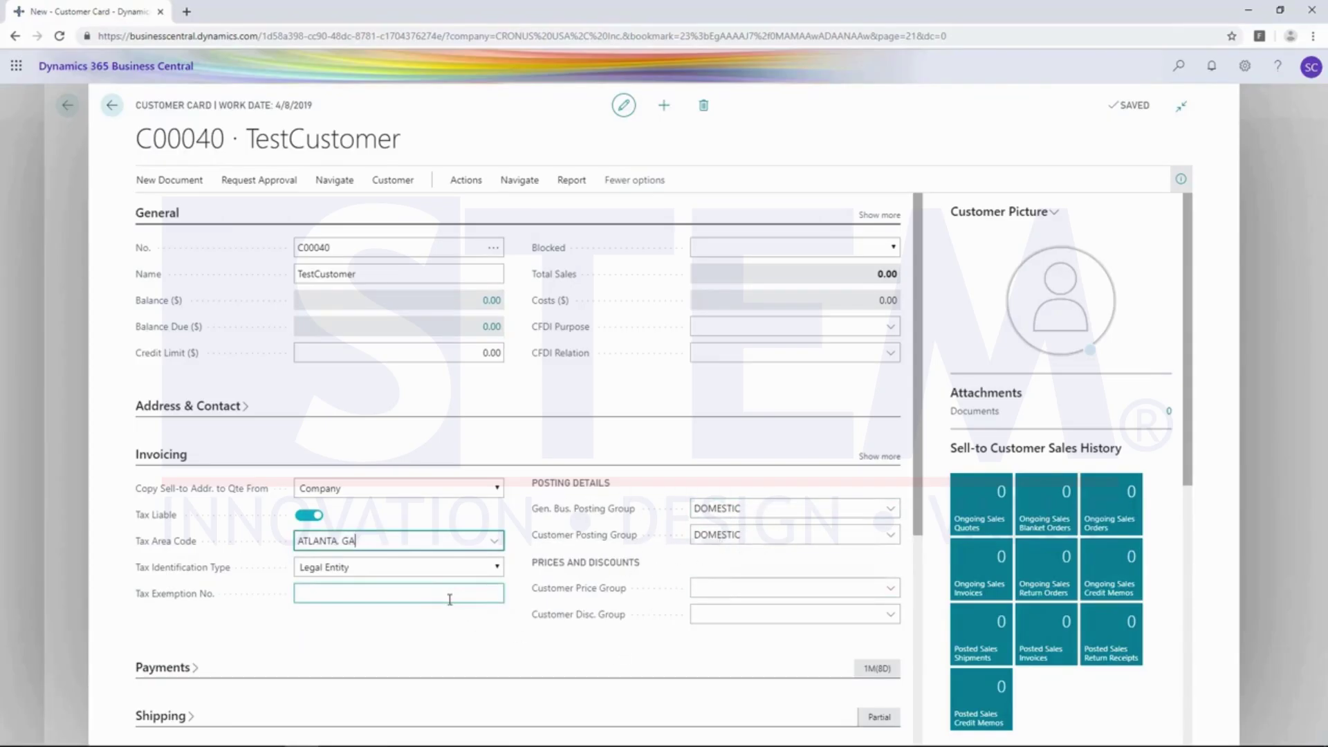
left_click(75, 280)
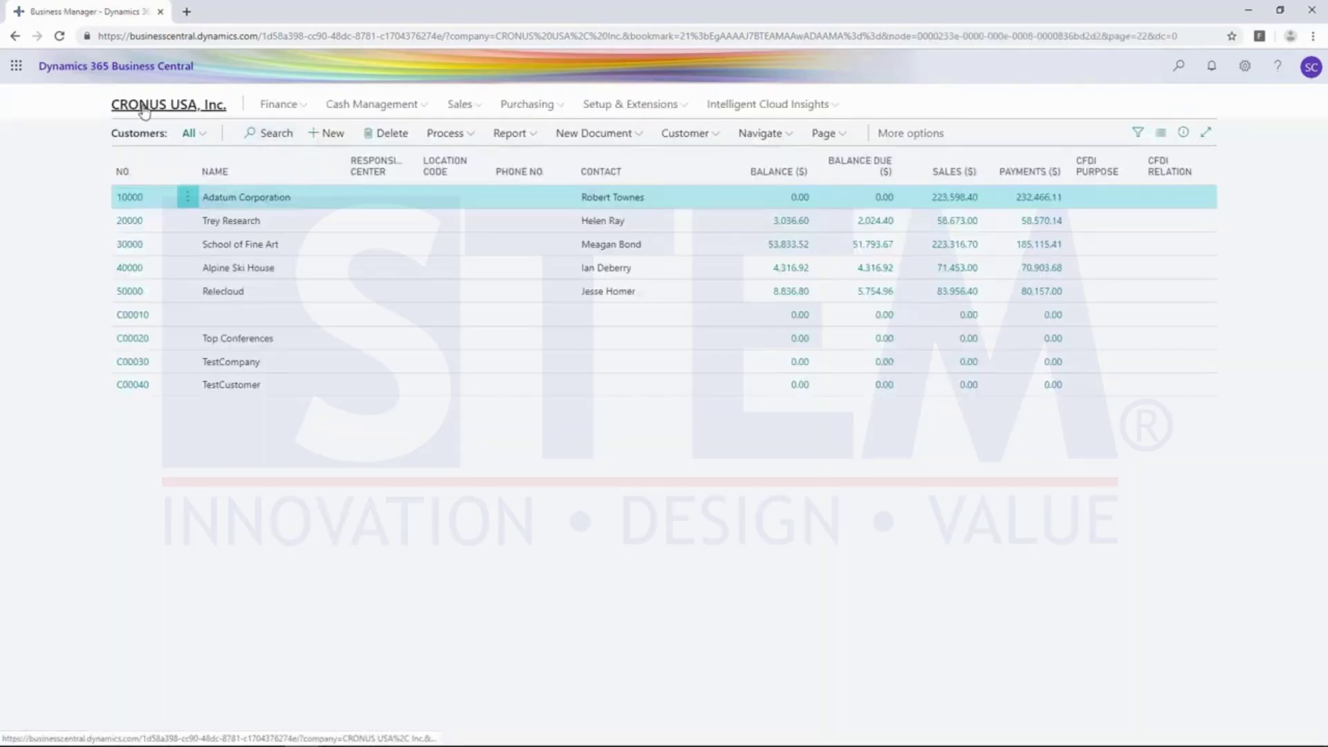
Open the item list from the home page and create a new item using the Office furniture template.
left_click(142, 109)
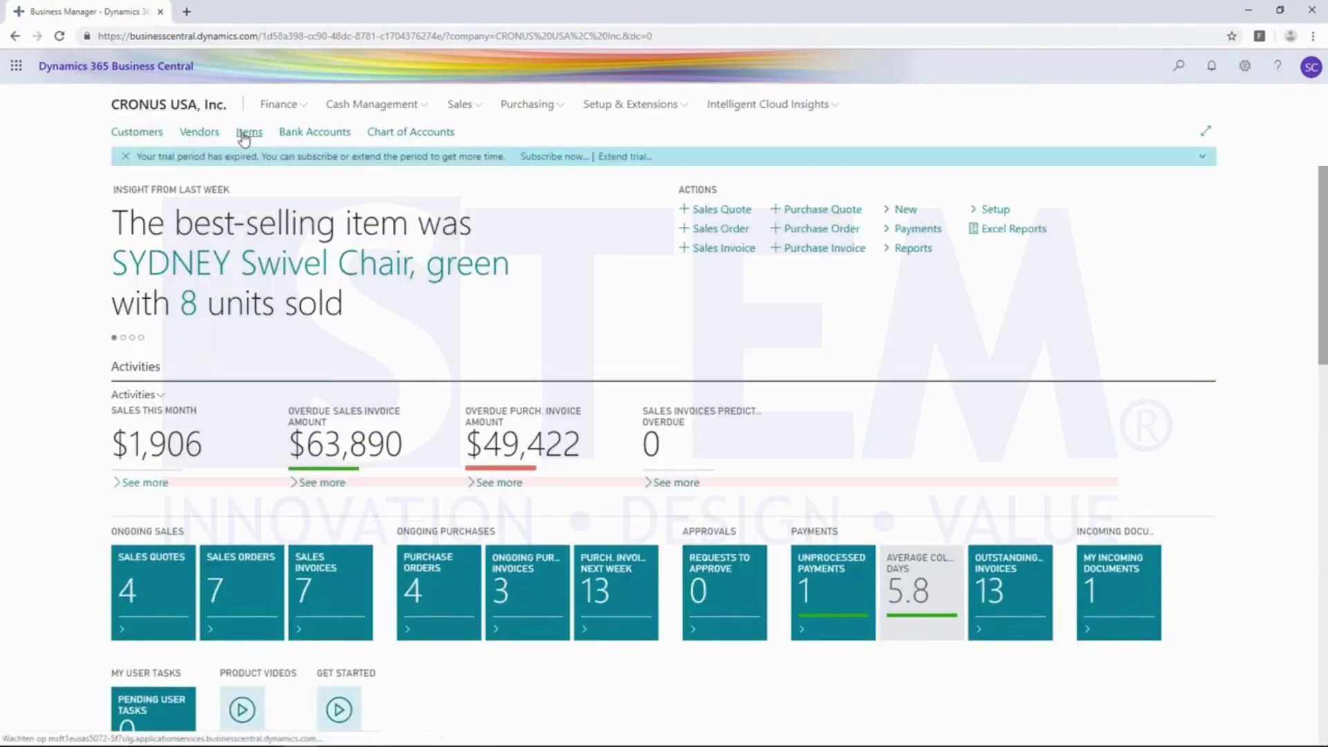
left_click(247, 132)
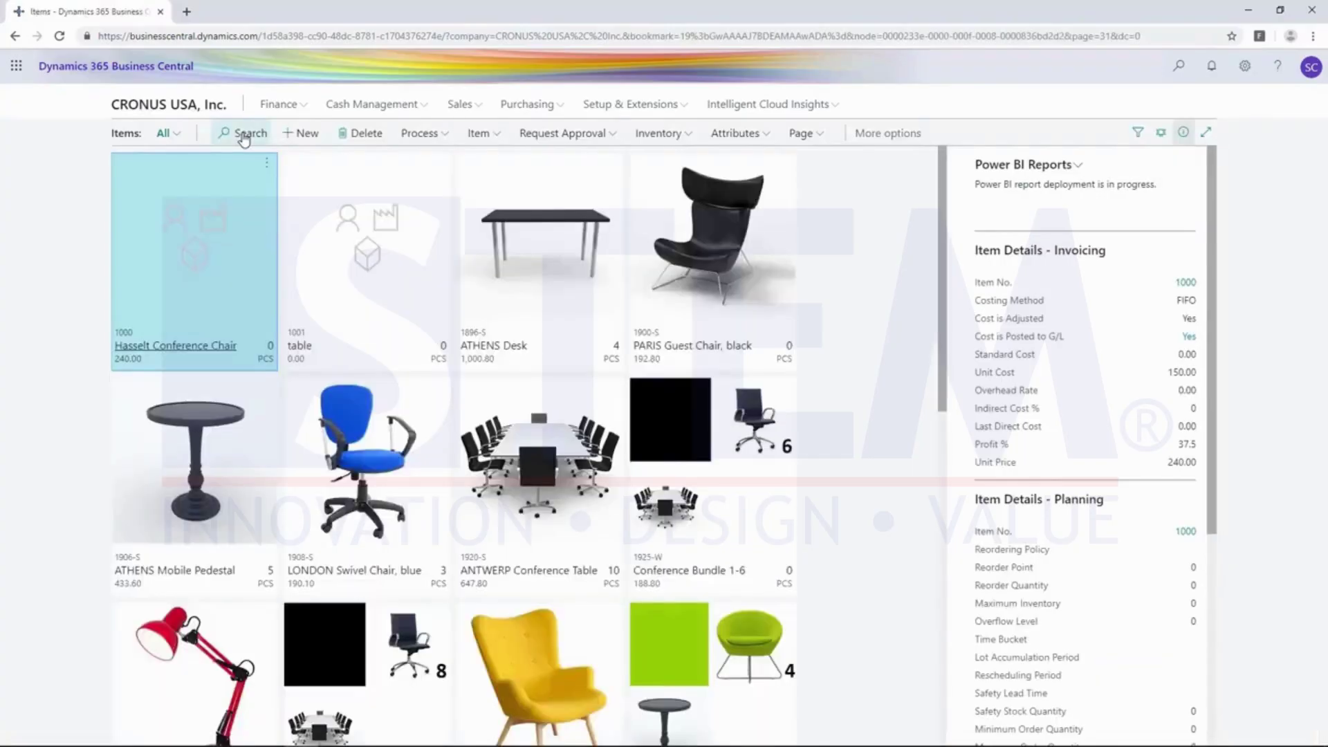
left_click(301, 136)
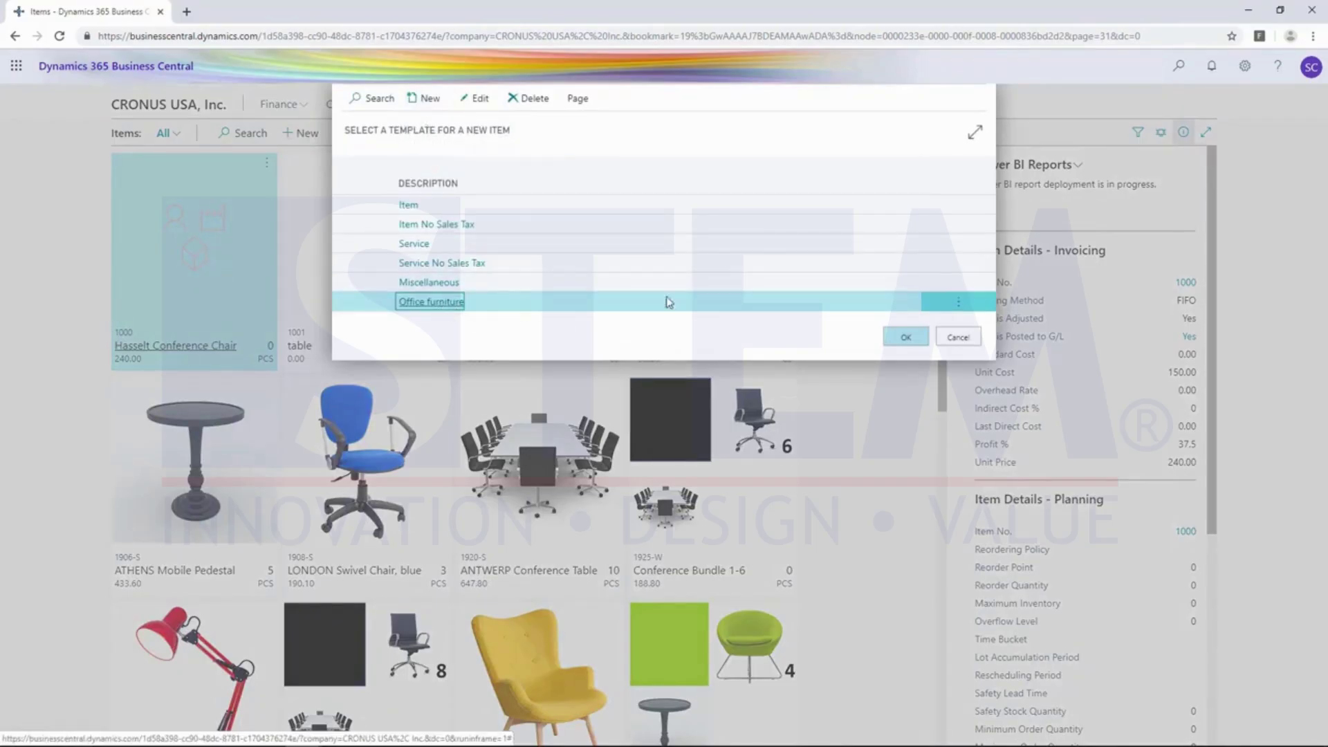
left_click(908, 339)
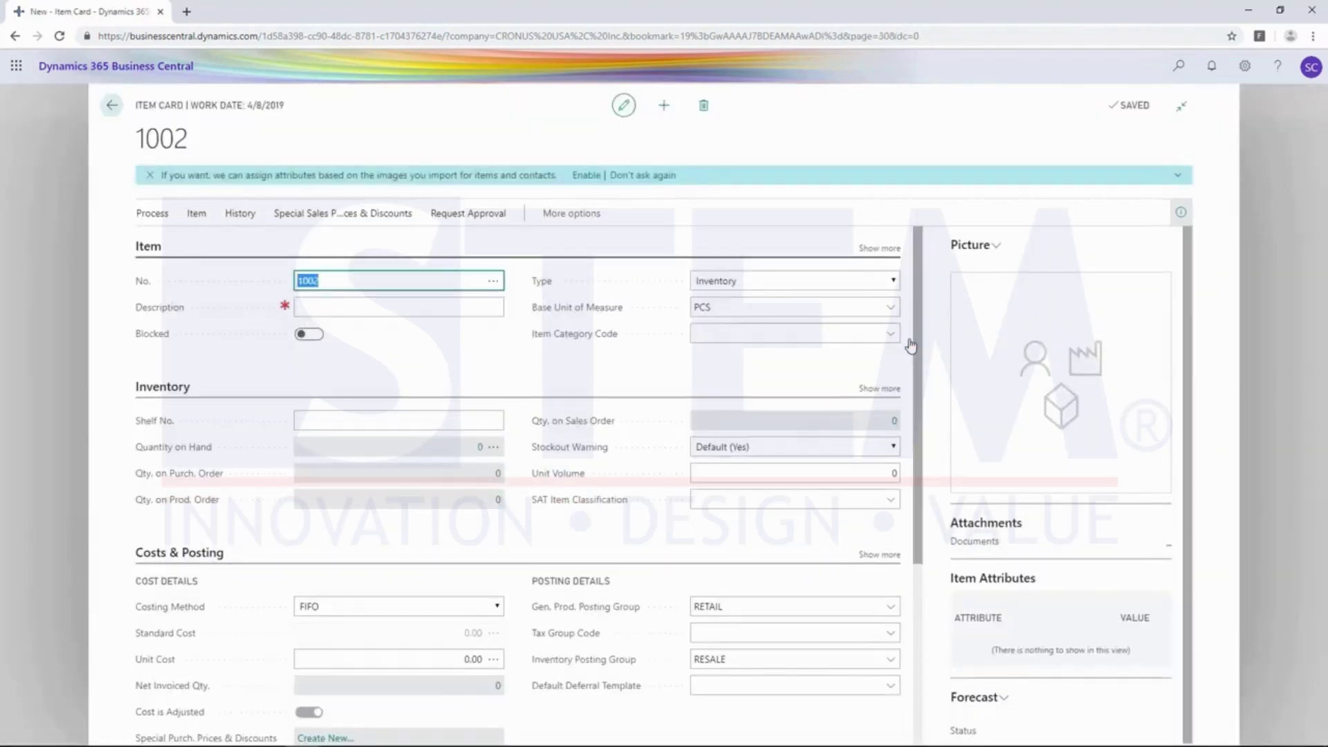
Enter "table" as the new item's description and review its inventory, costs and posting fields.
left_click(358, 308)
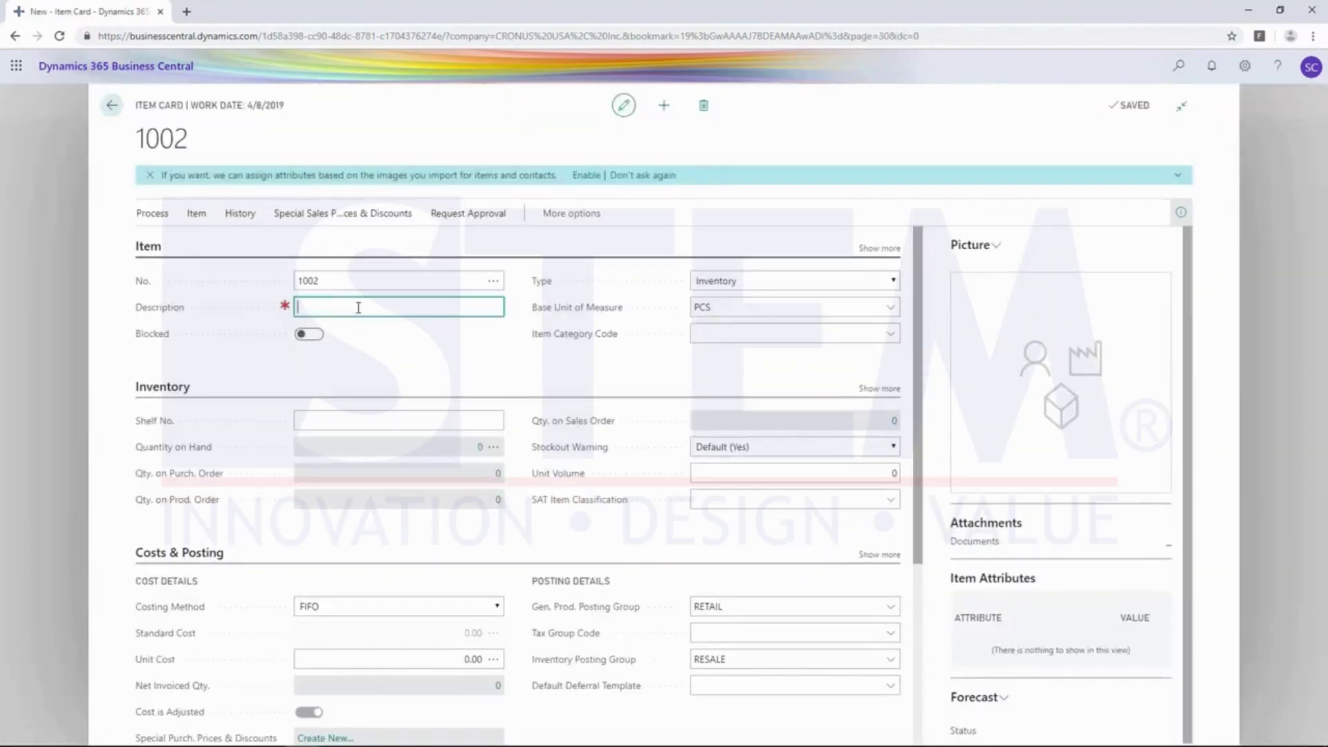
type("table")
key("Tab")
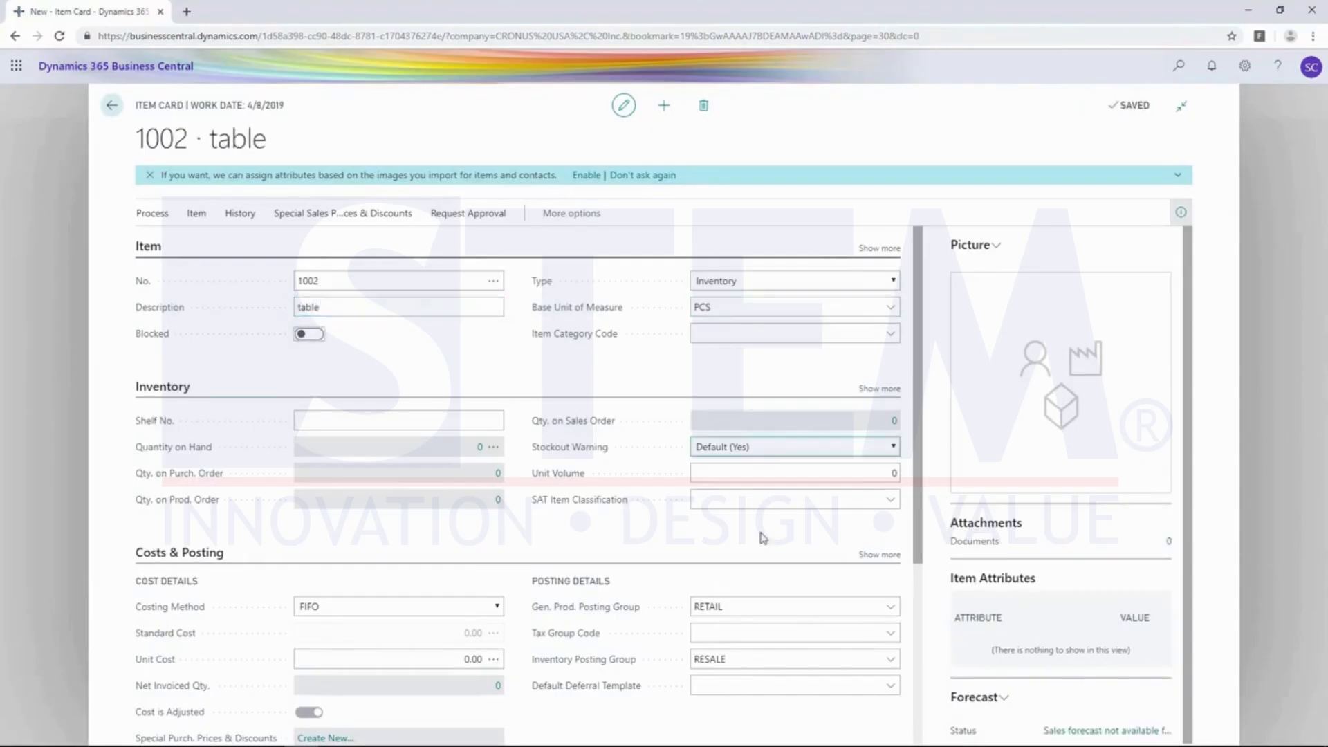
scroll(608, 520, "down", 1)
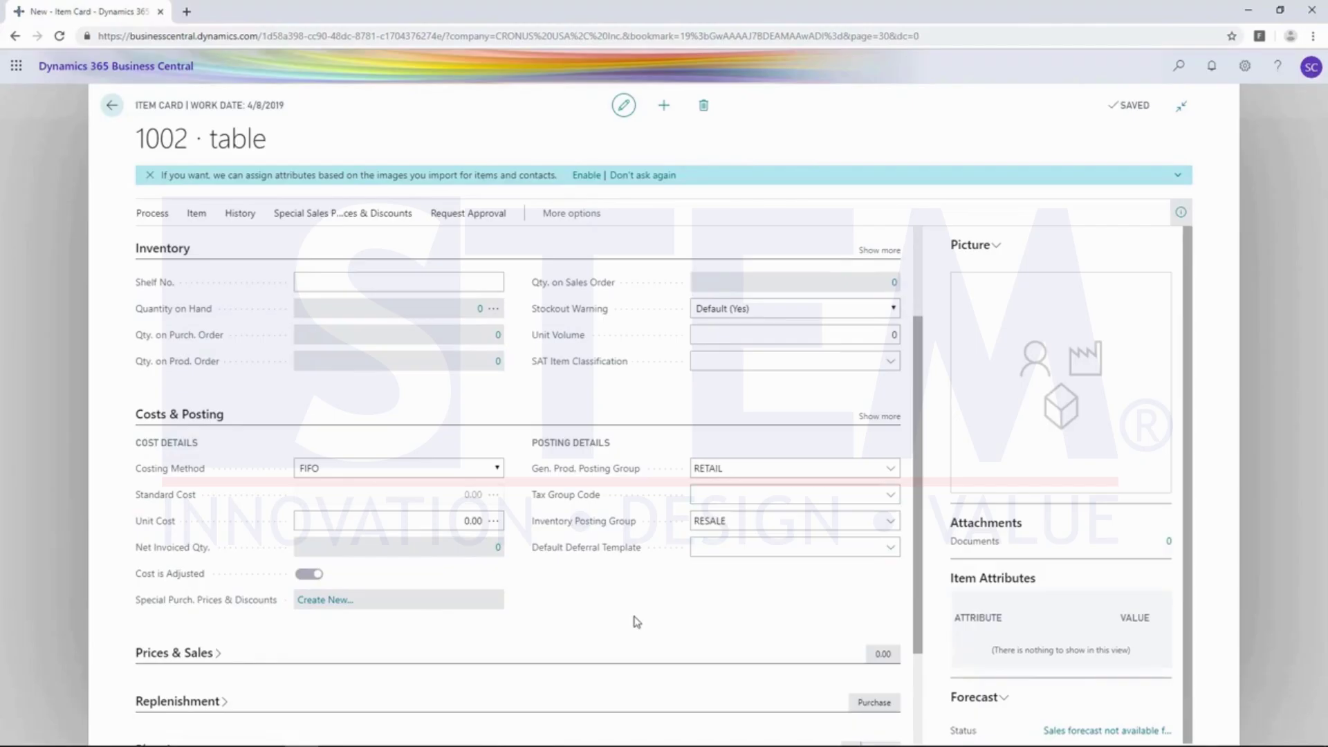
scroll(636, 621, "up", 2)
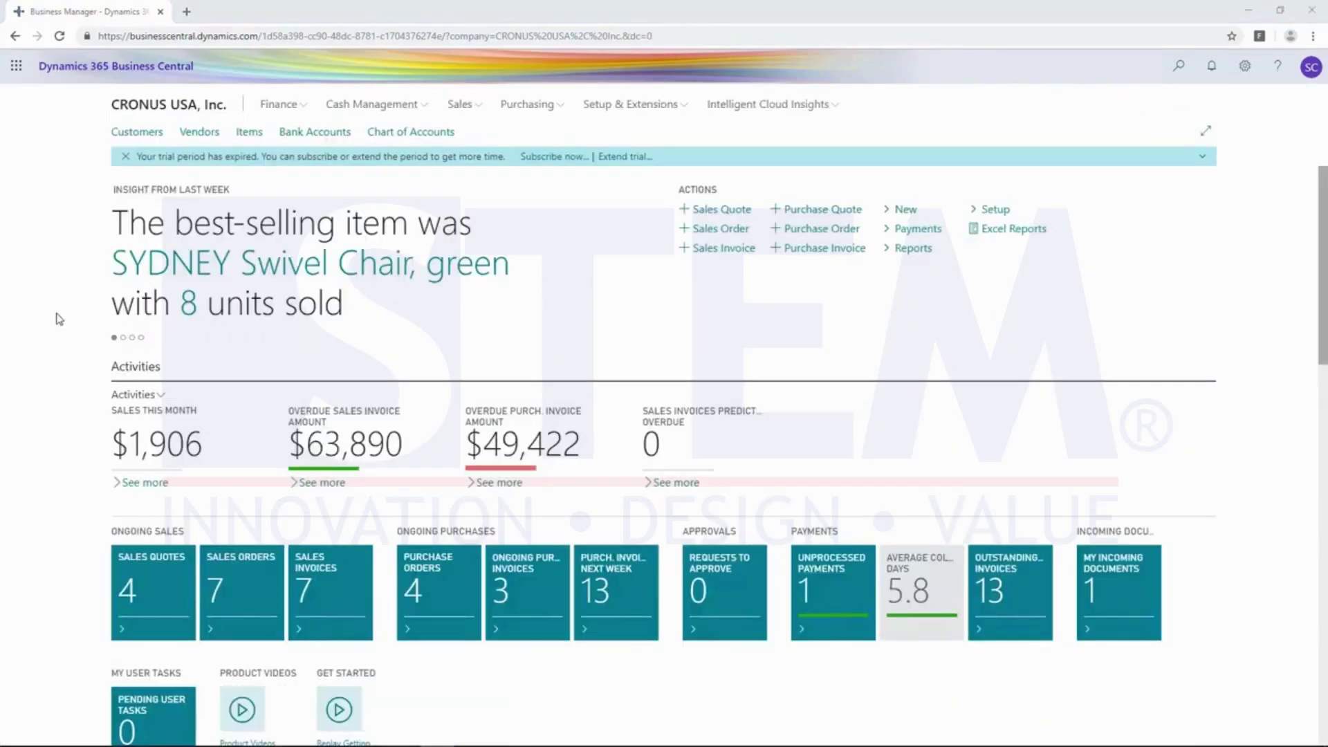
Delete the TestCompany customer from the customer list.
left_click(130, 137)
left_click(130, 136)
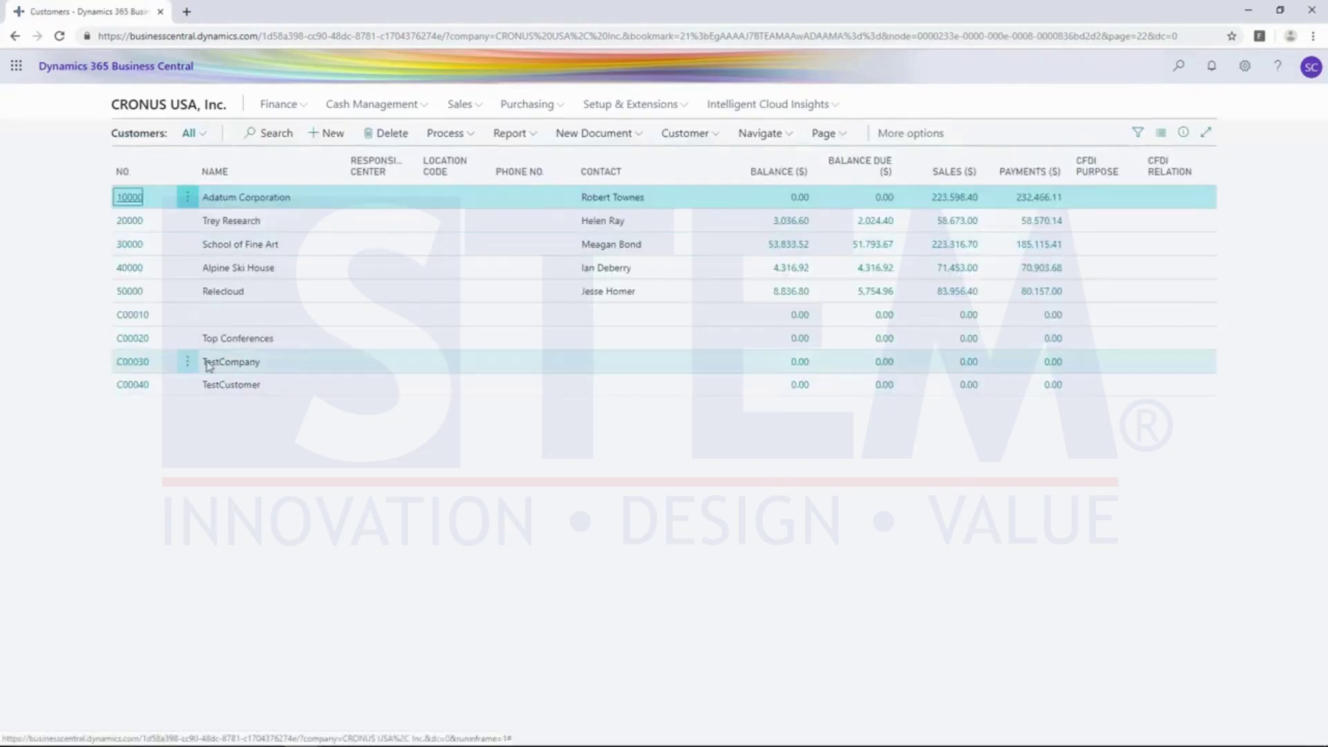
left_click(283, 369)
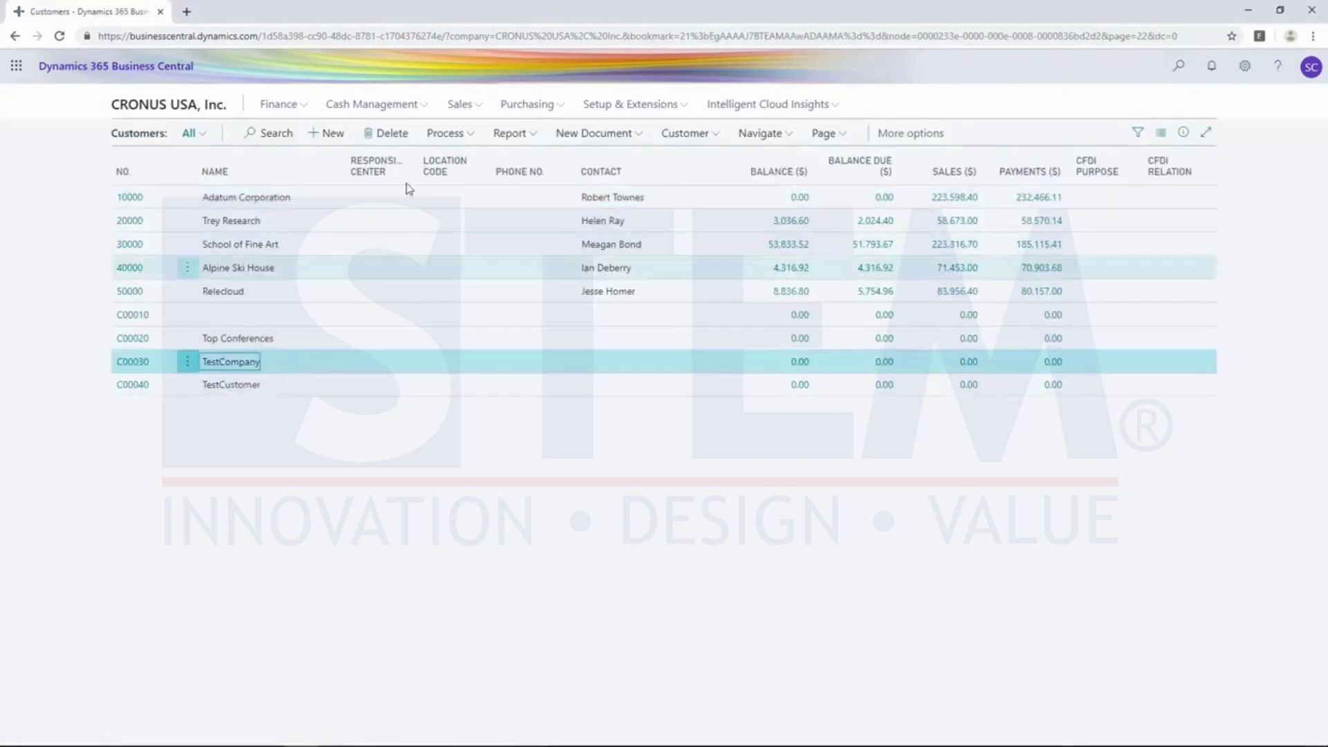
left_click(389, 134)
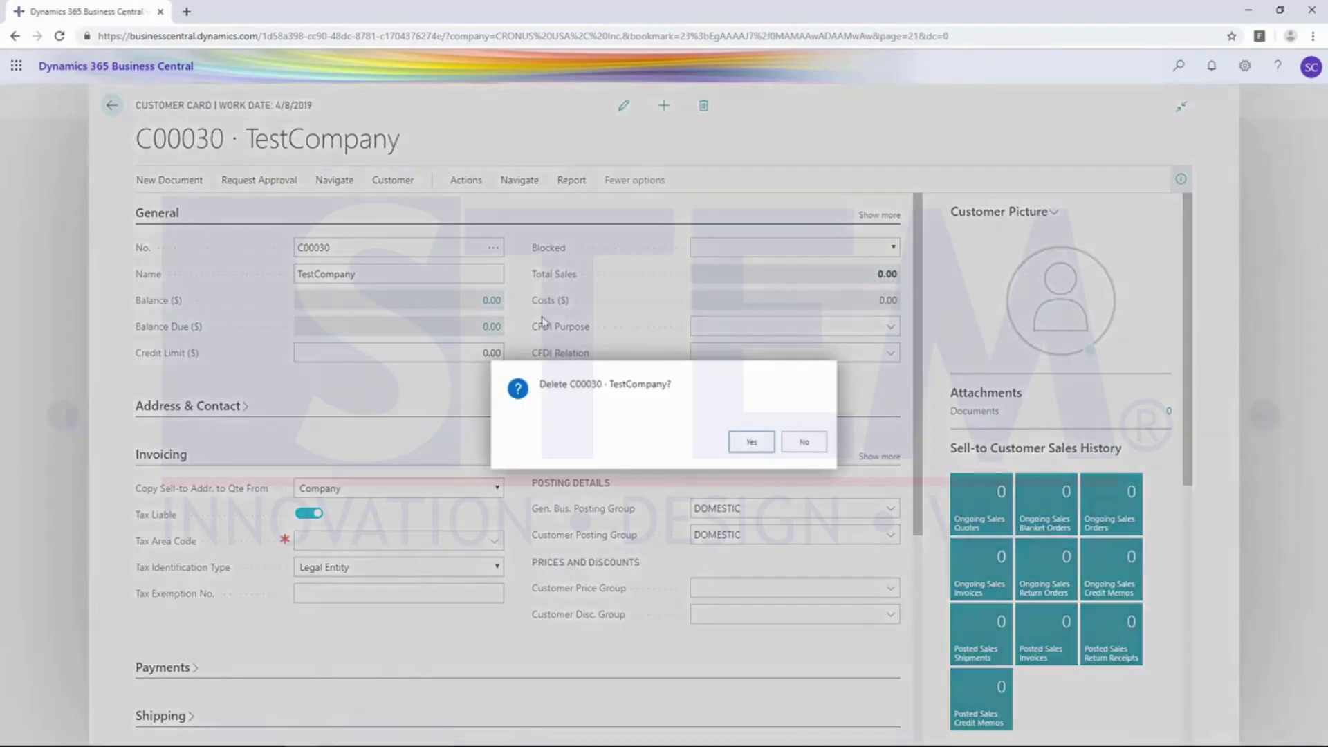
left_click(752, 441)
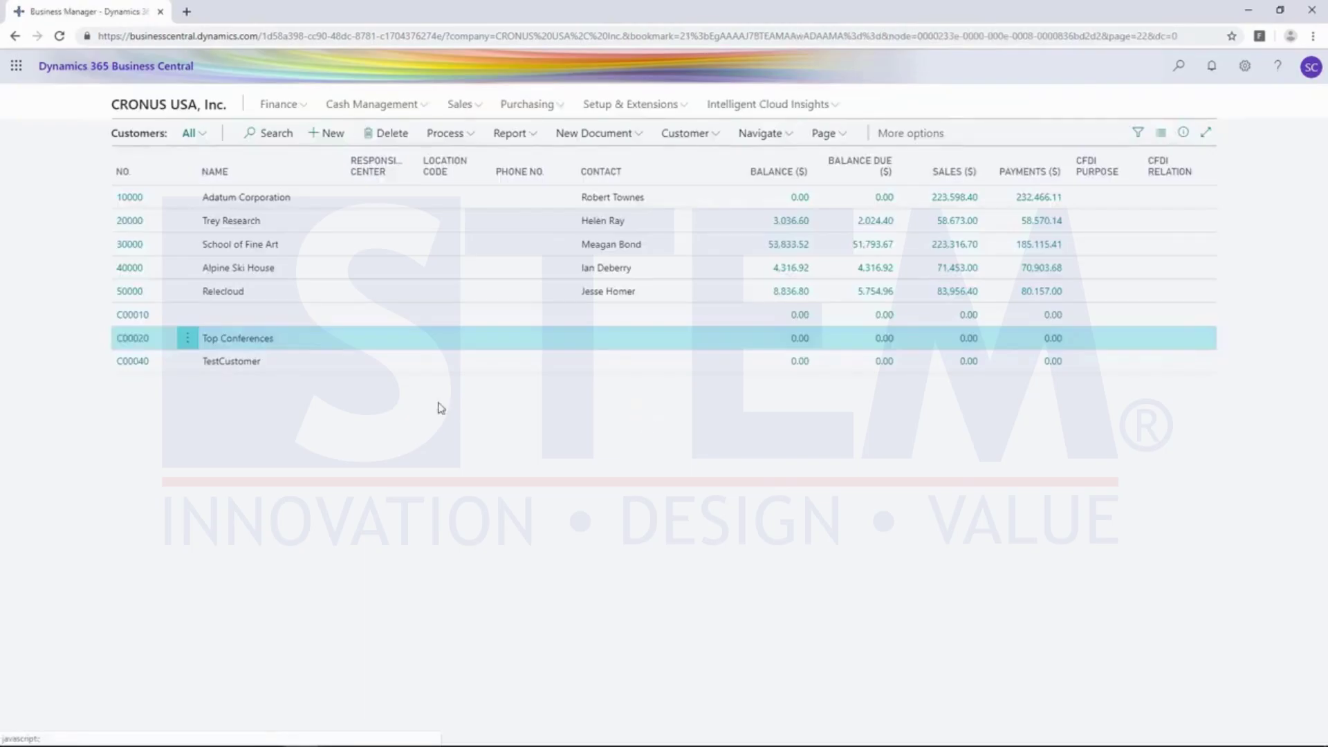
Delete the TestCustomer record and the customer without a name.
left_click(292, 366)
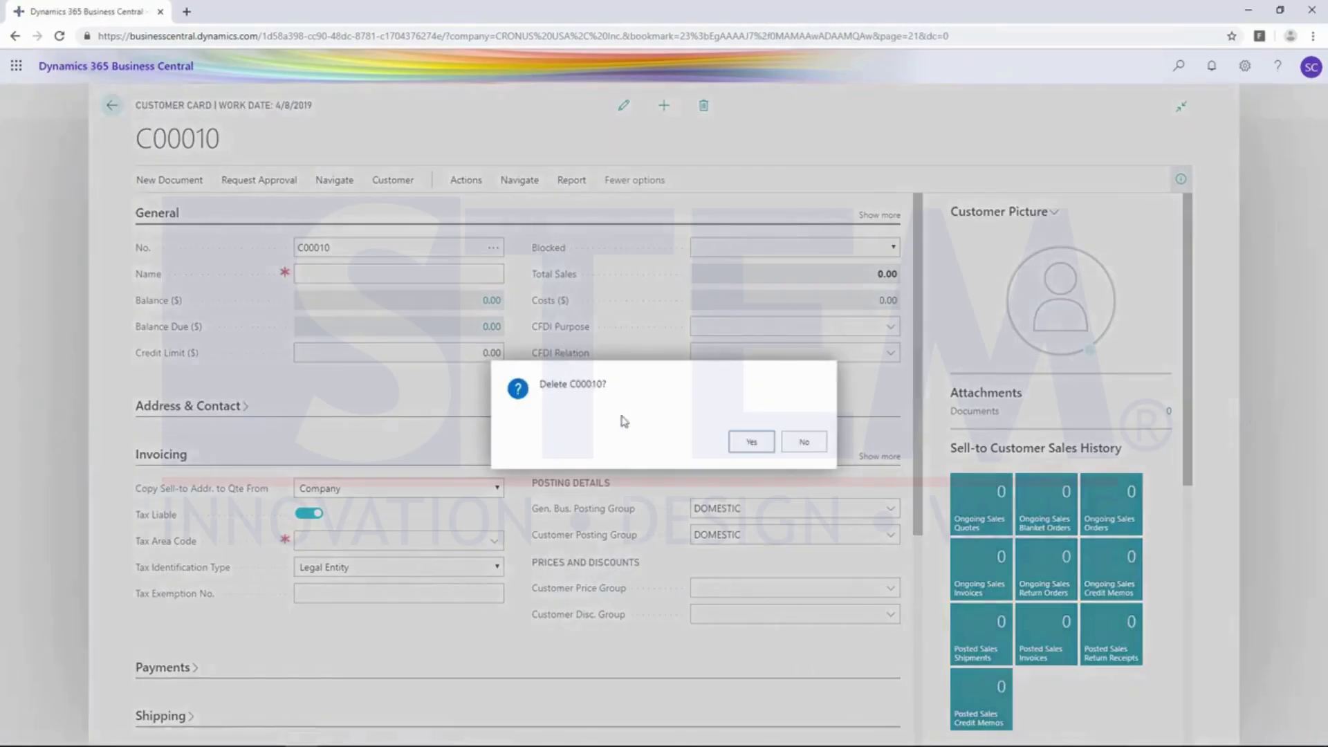
left_click(741, 441)
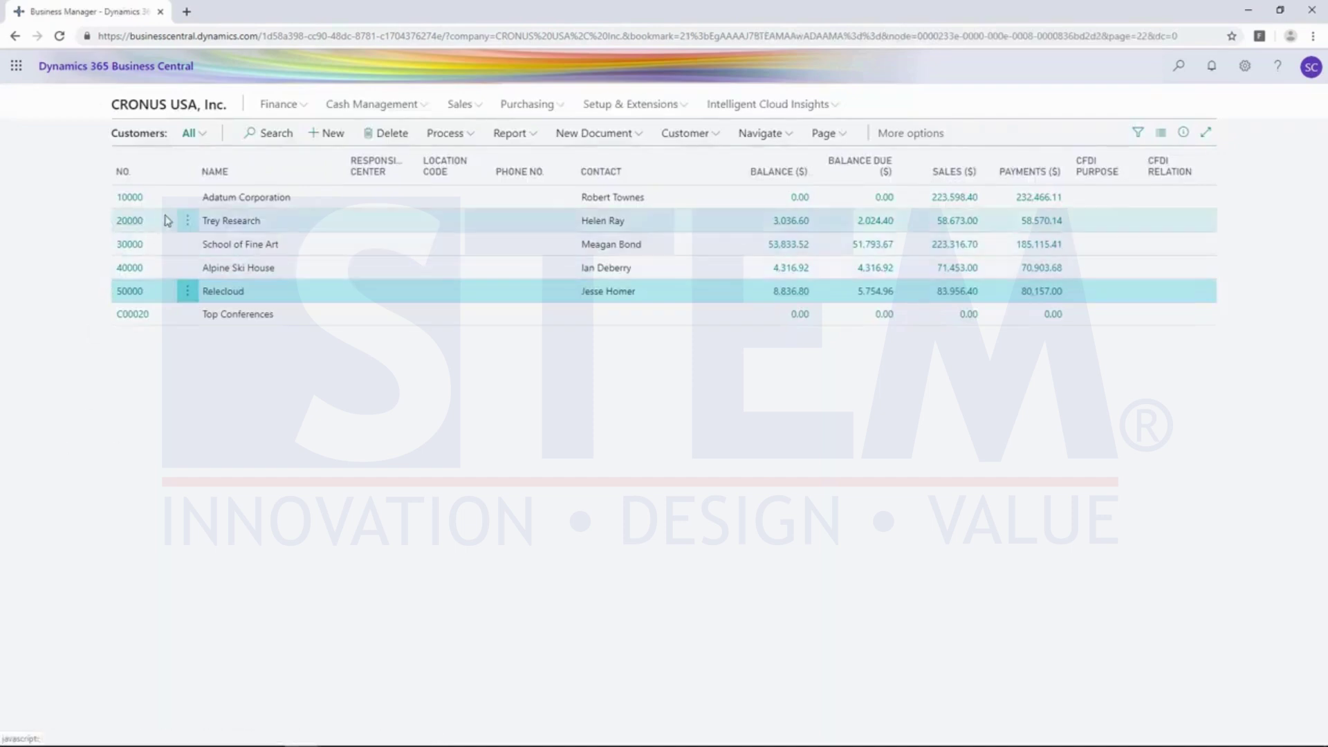
Try to delete the Trey Research customer from the customer list, and discard the unsaved changes.
left_click(285, 223)
left_click(392, 134)
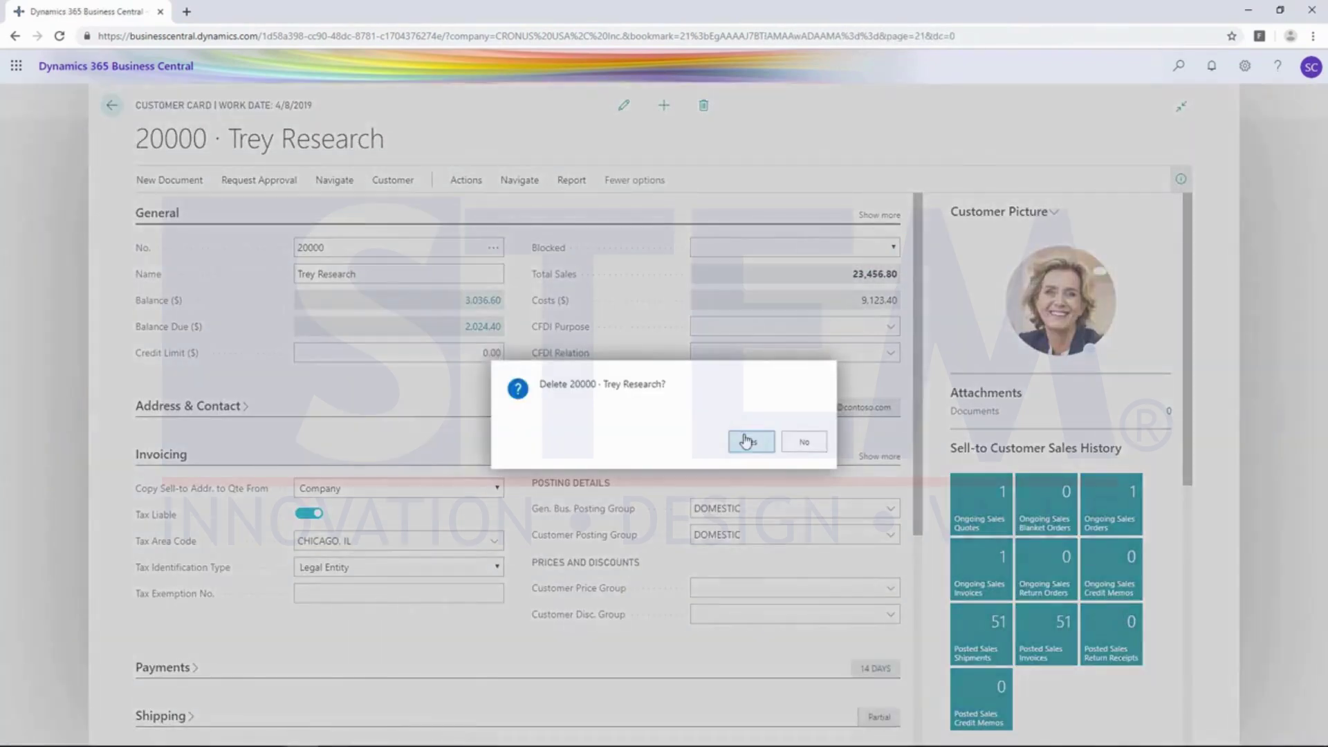
left_click(746, 440)
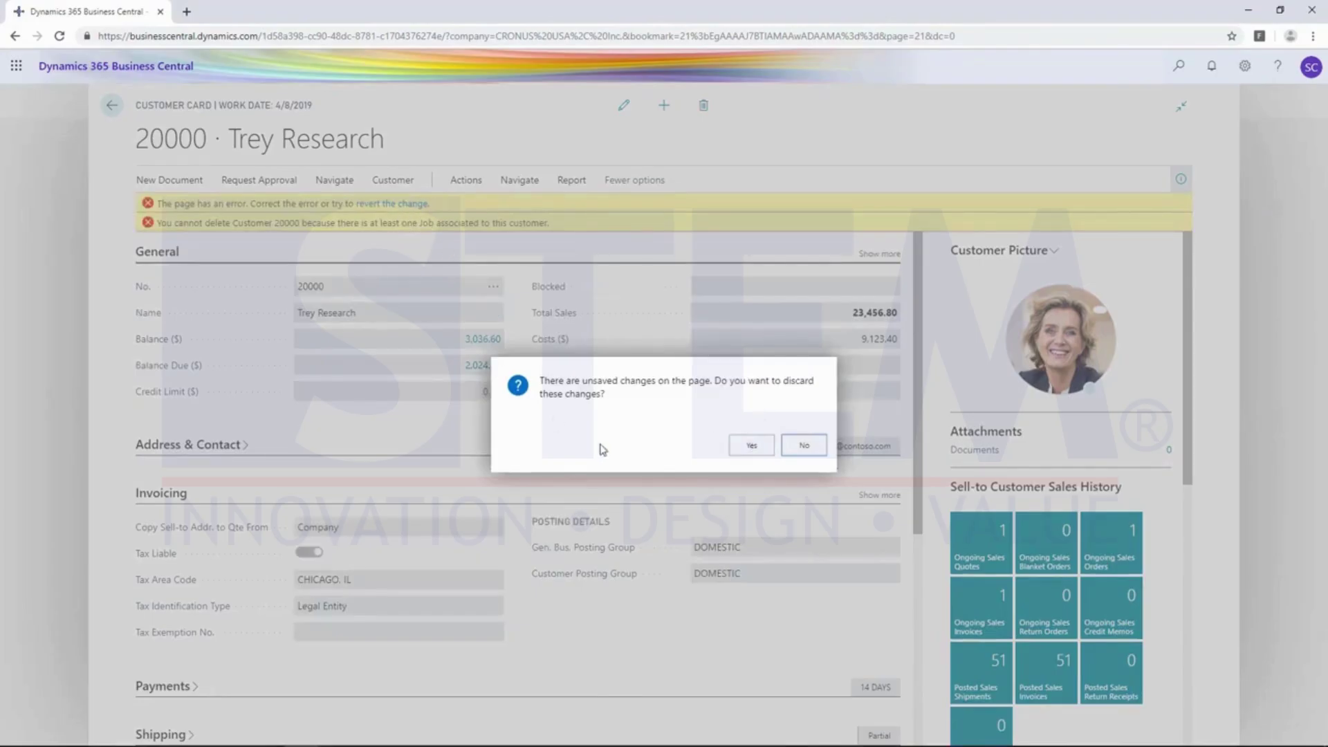
left_click(749, 448)
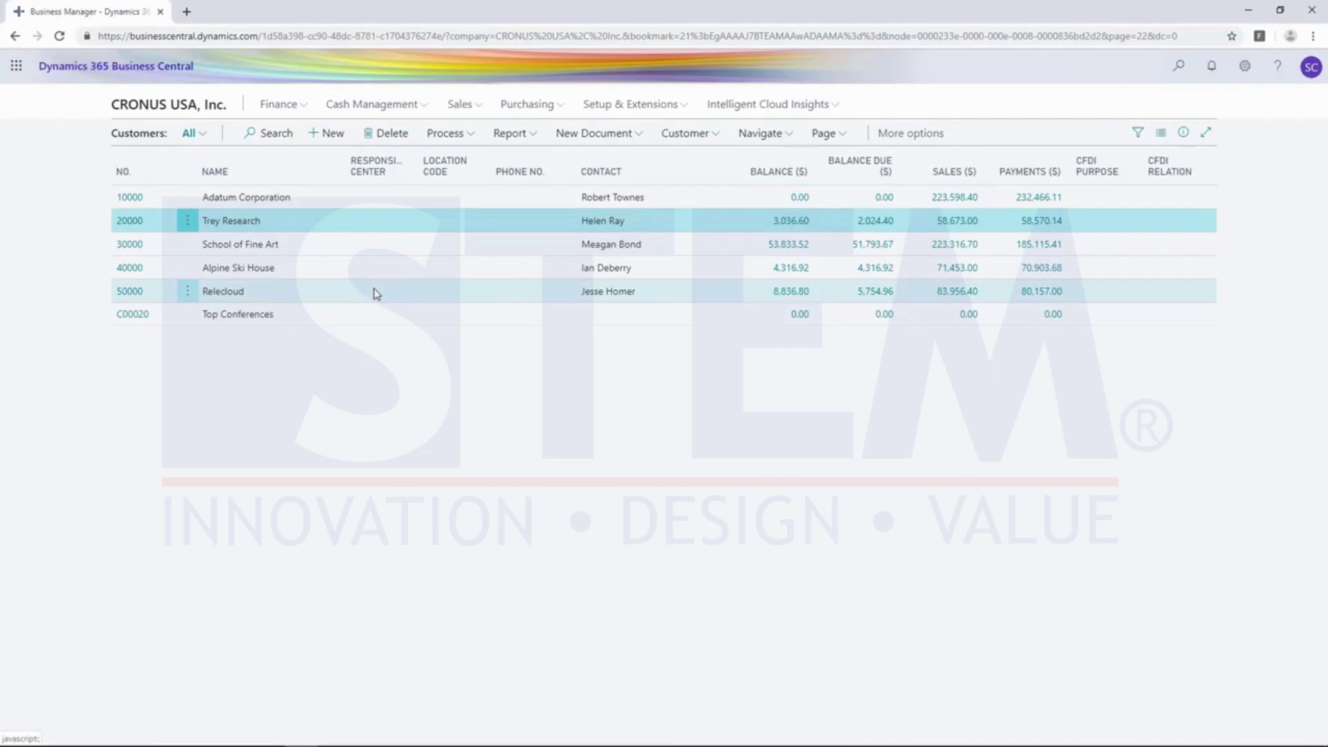
Try to delete Trey Research from within its customer card, and discard the unsaved changes.
left_click(124, 222)
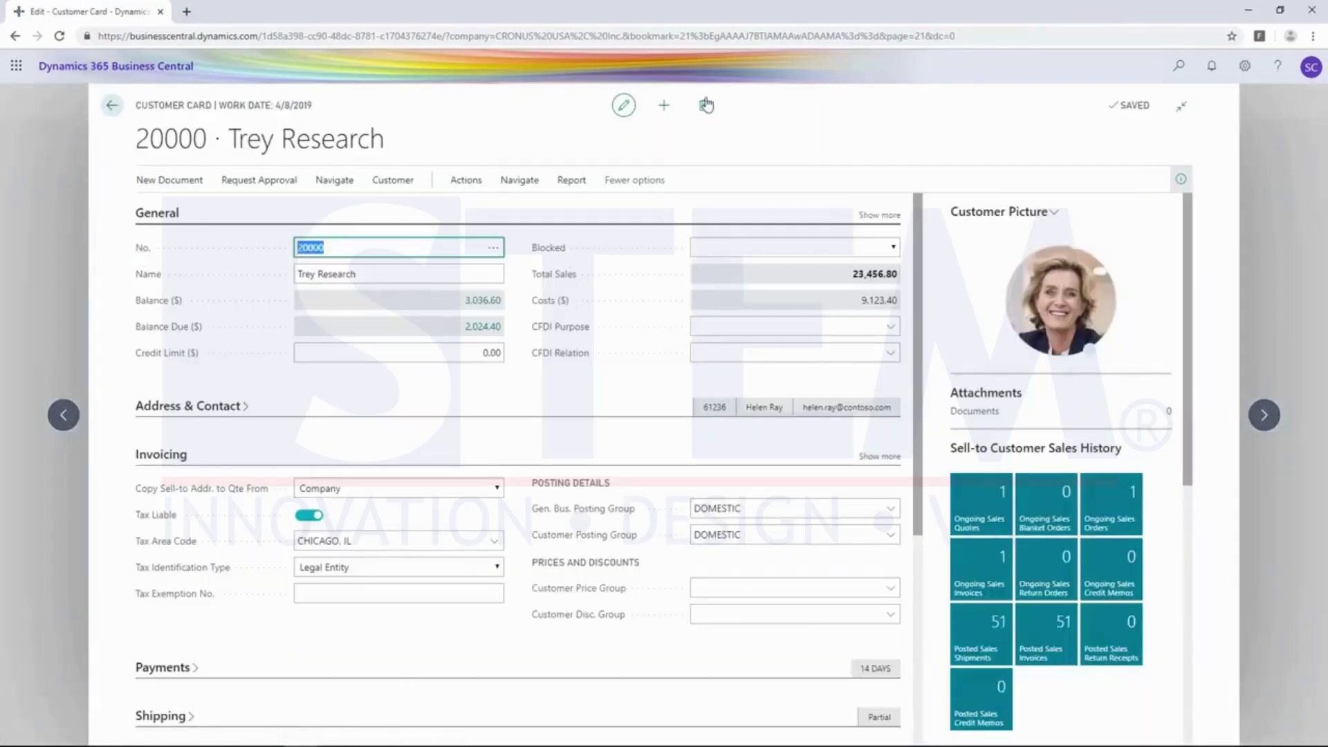
left_click(701, 110)
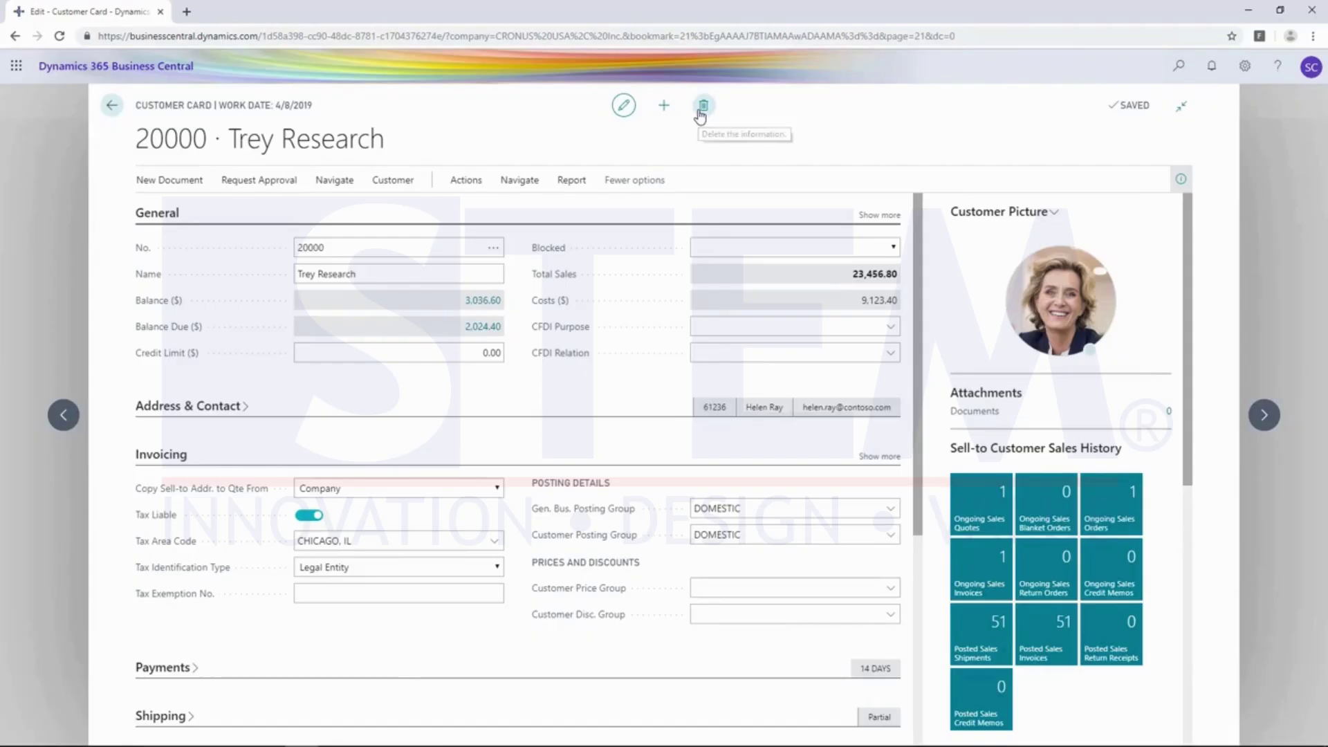
left_click(750, 441)
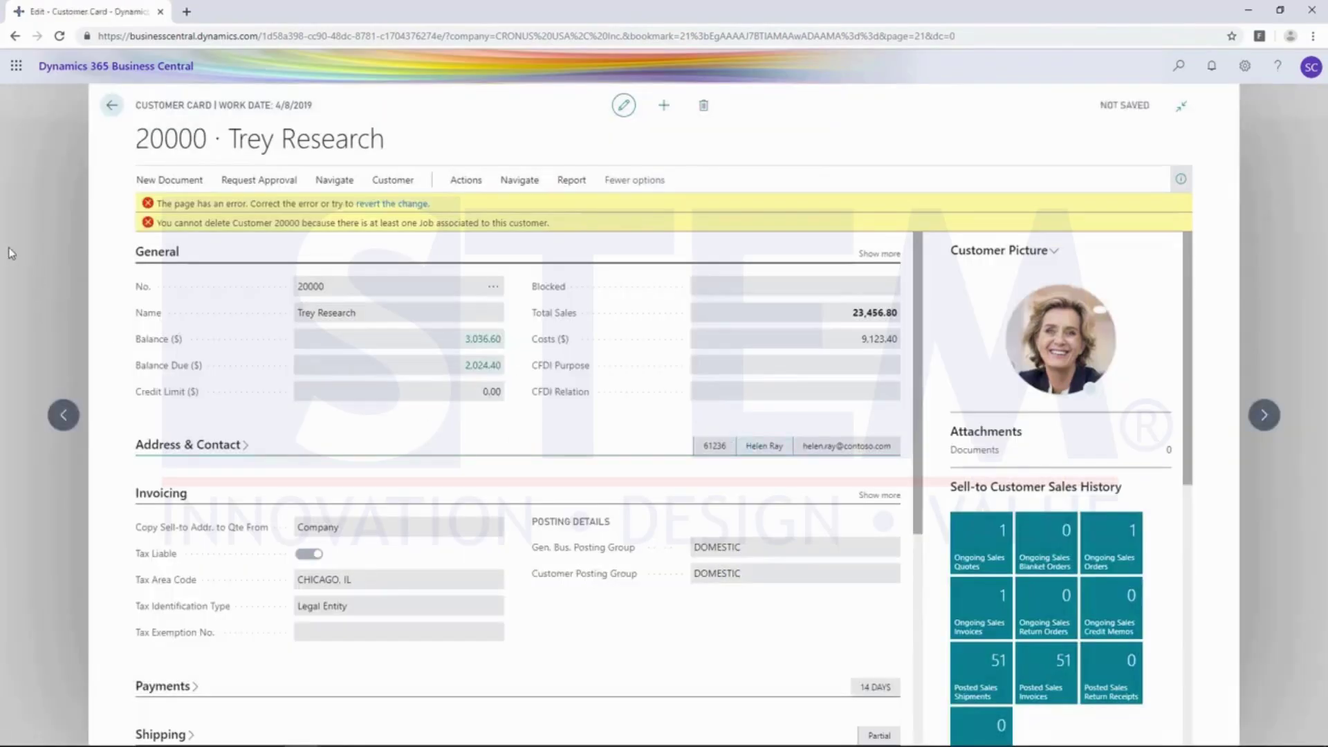
key("Escape")
left_click(755, 446)
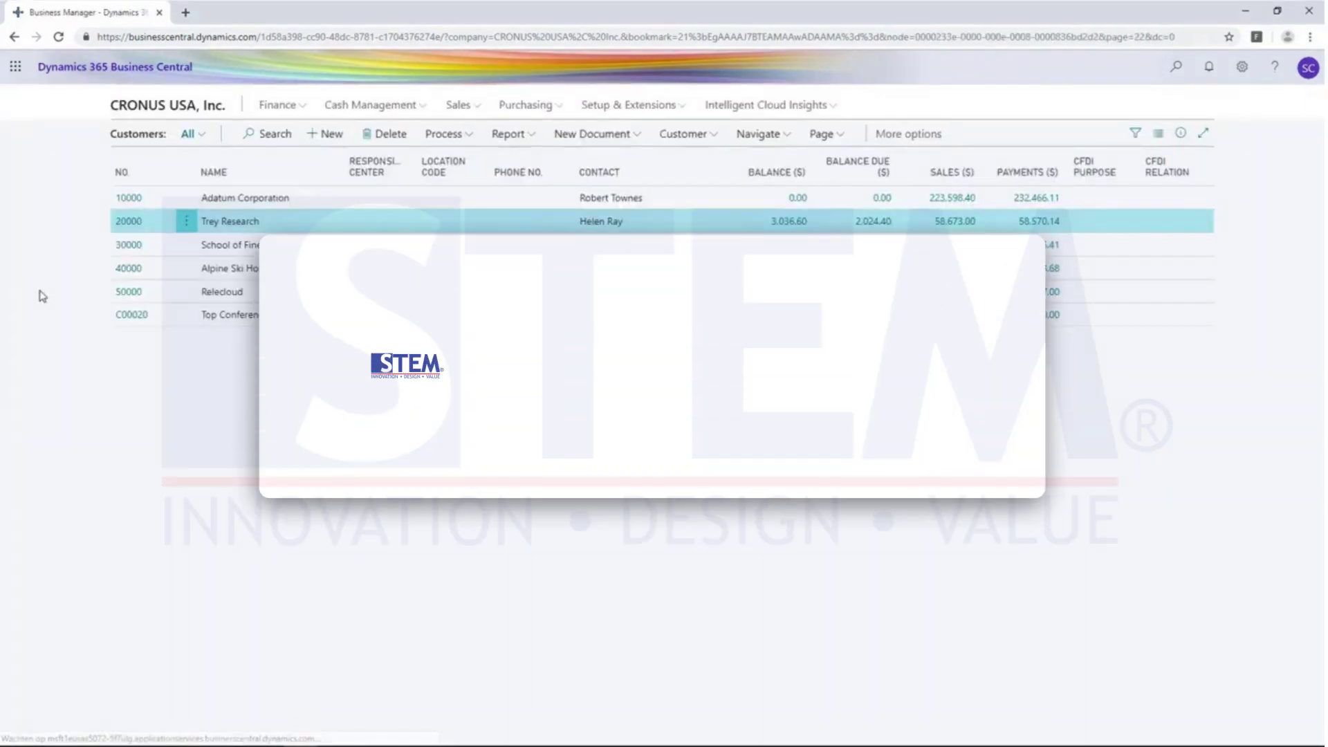